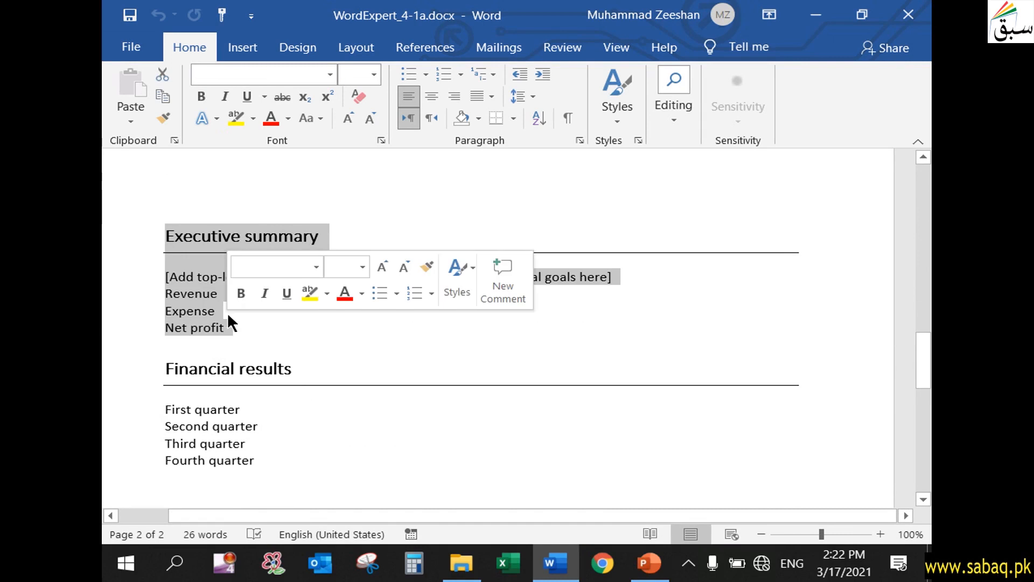
- Save the selected Executive summary section as a Quick Part named "Executive summary" in the Quick Parts gallery, keeping the default General category
{"action": "left_click", "coordinate": [243, 48]}
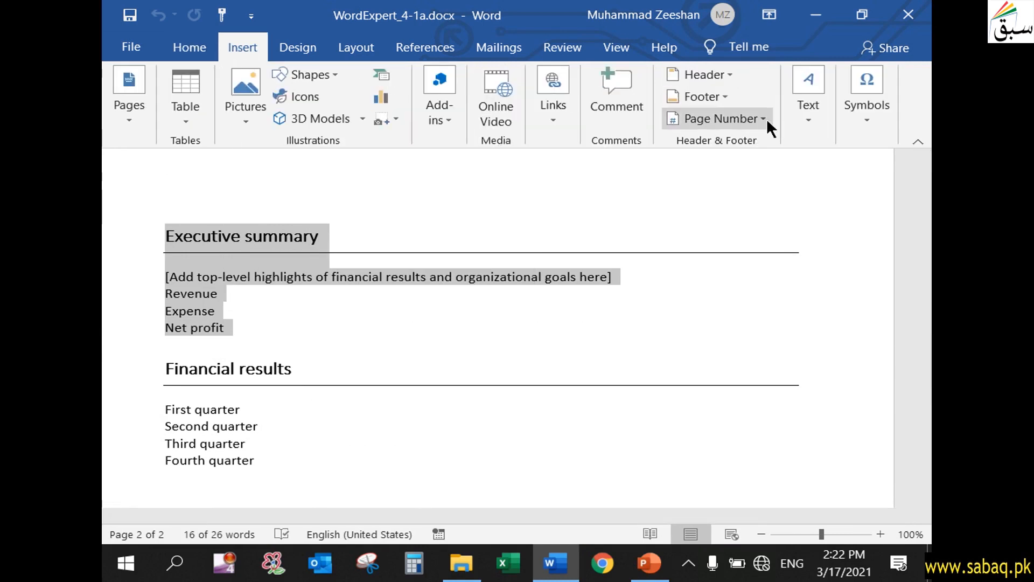
{"action": "left_click", "coordinate": [814, 111]}
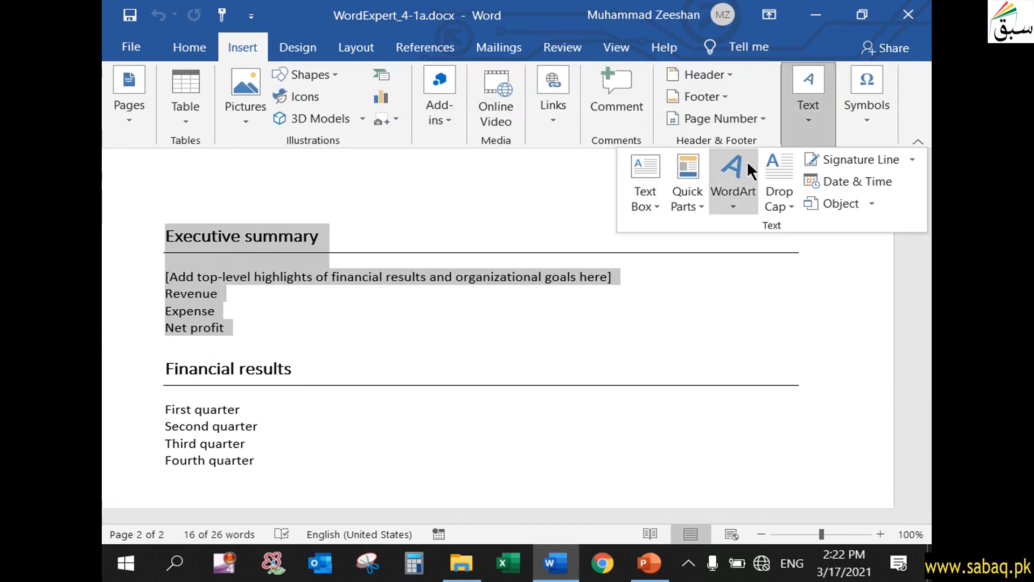
{"action": "left_click", "coordinate": [697, 193]}
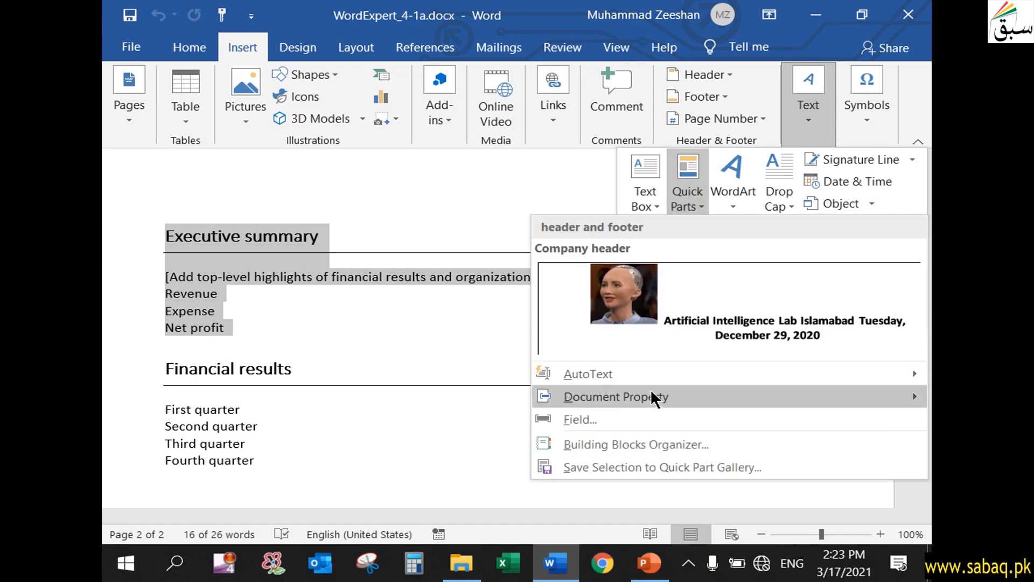
{"action": "left_click", "coordinate": [628, 465]}
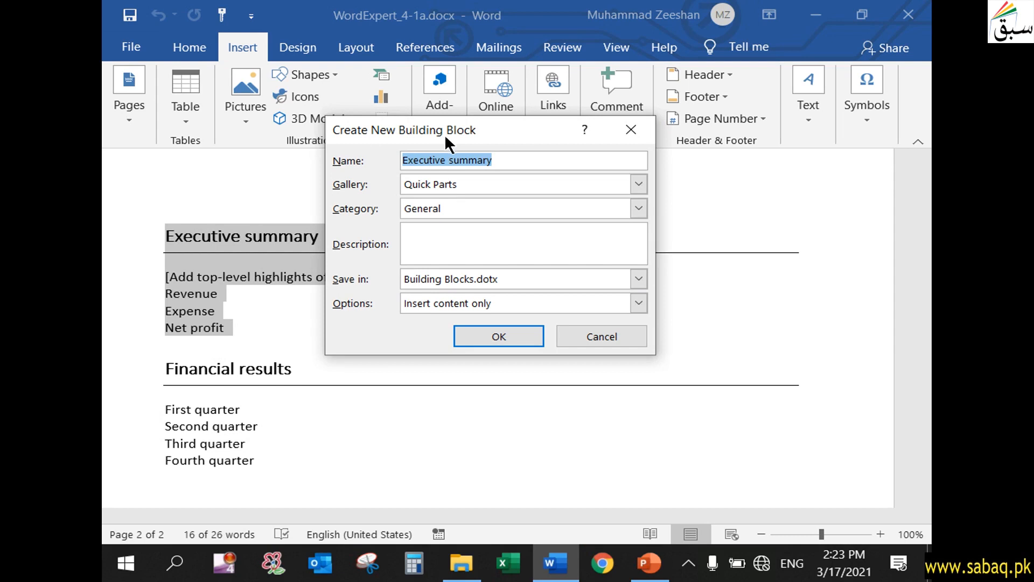
{"action": "left_click", "coordinate": [502, 159]}
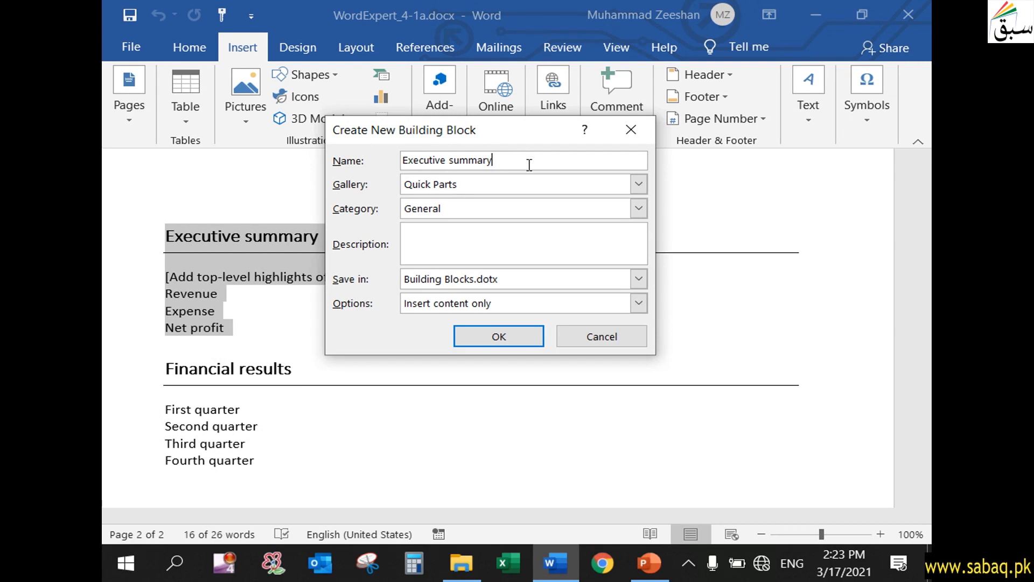
{"action": "left_click", "coordinate": [644, 183]}
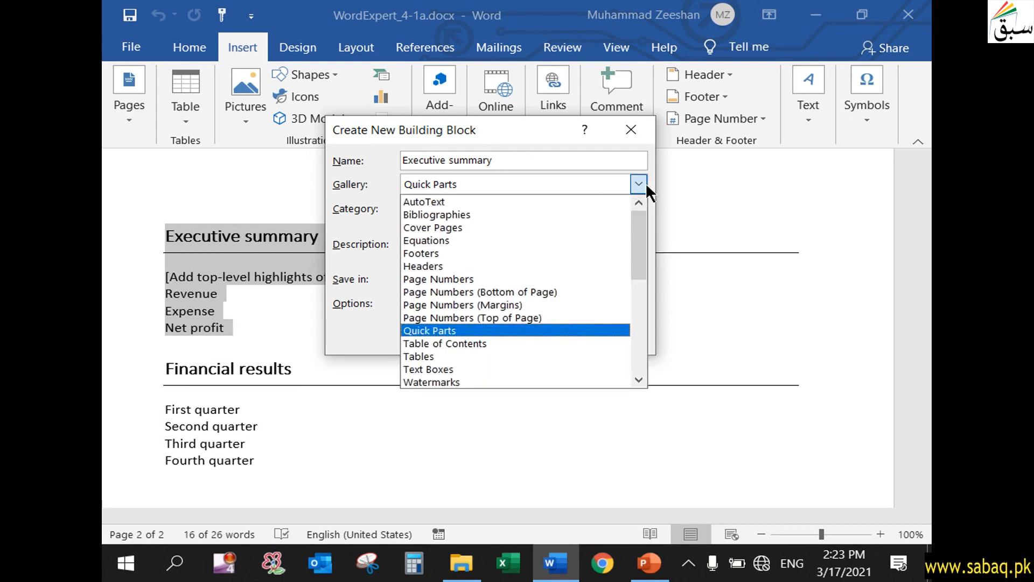
{"action": "left_click", "coordinate": [519, 329]}
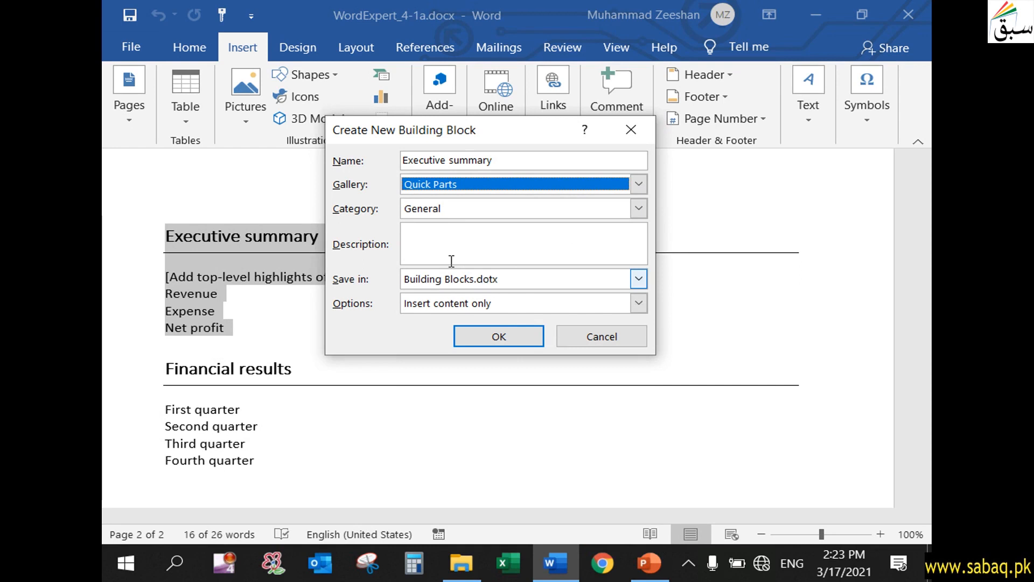
{"action": "left_click", "coordinate": [509, 335]}
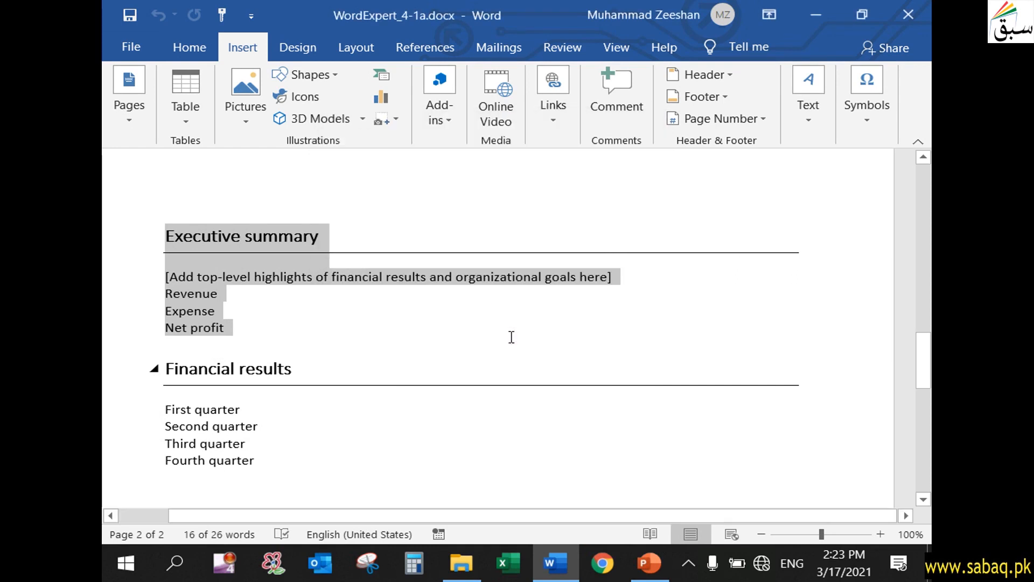
{"action": "left_click", "coordinate": [512, 337]}
{"action": "left_click", "coordinate": [263, 327]}
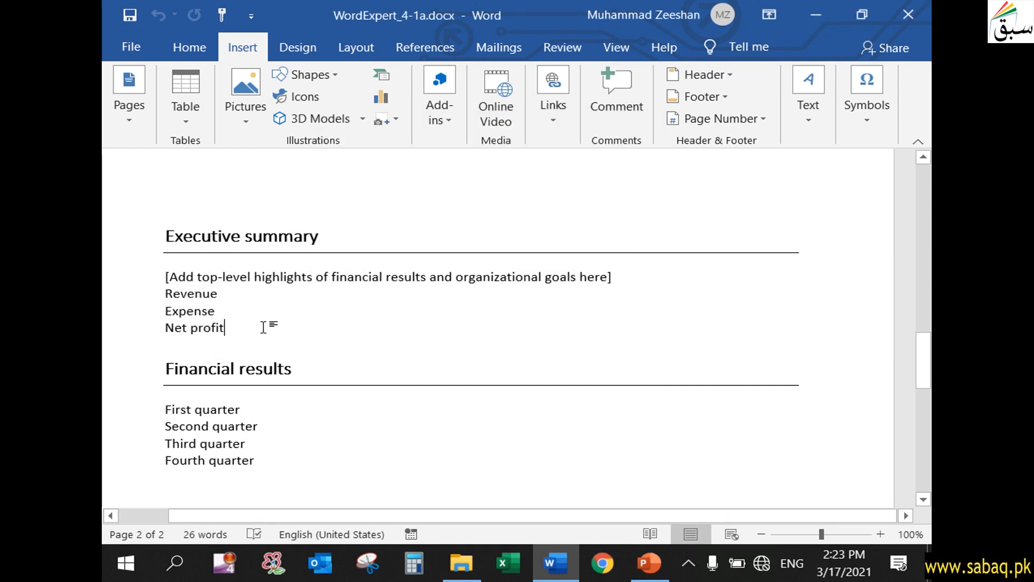
- Switch to the PowerPoint slide show to read the Task 2 instructions, and return to the Word document
{"action": "left_click", "coordinate": [662, 553]}
{"action": "left_click", "coordinate": [616, 463]}
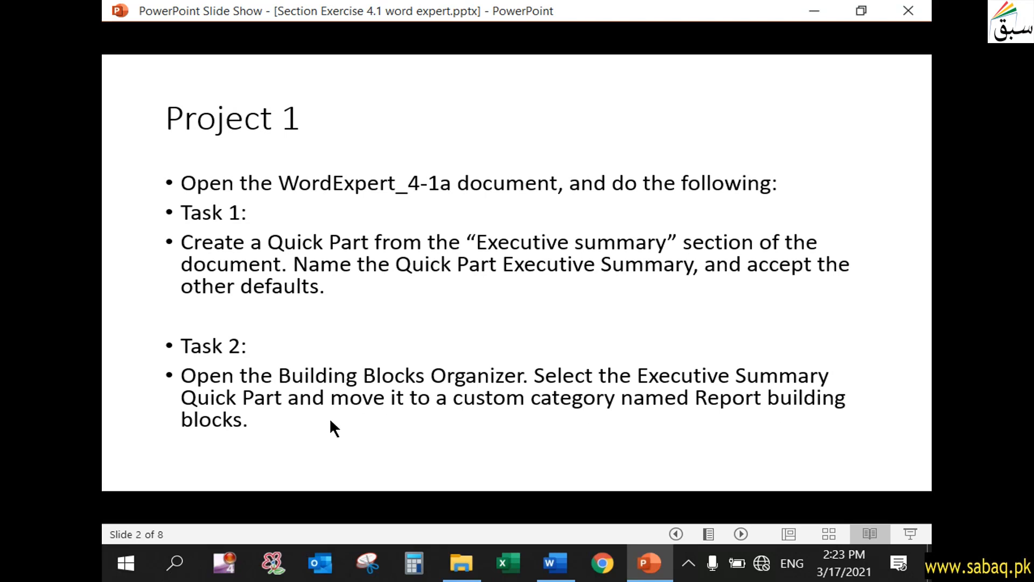
{"action": "left_click", "coordinate": [555, 563]}
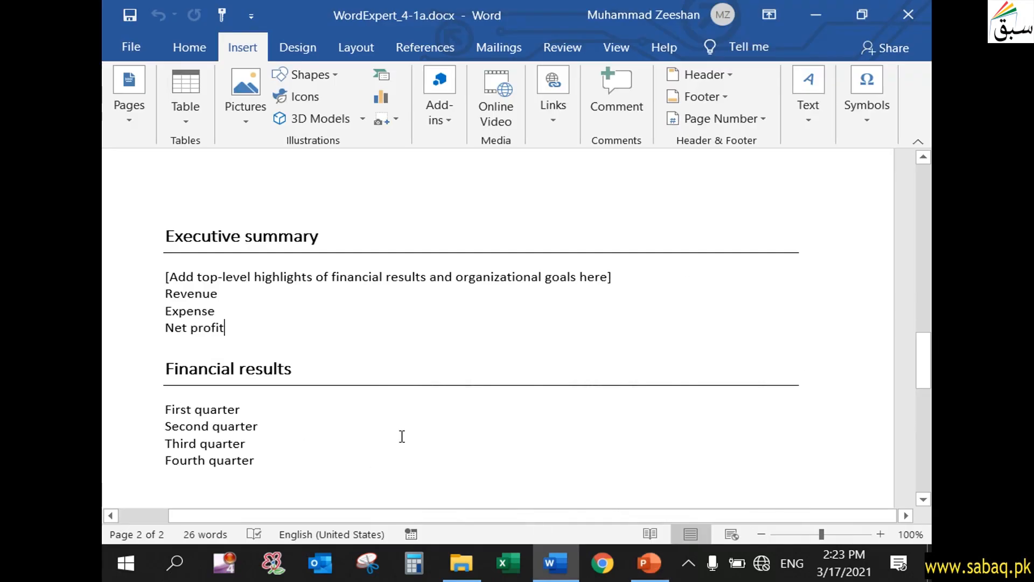
- Open the Building Blocks Organizer, widen the name column, and look through the listed building blocks and their details
{"action": "left_click", "coordinate": [810, 115]}
{"action": "left_click", "coordinate": [693, 196]}
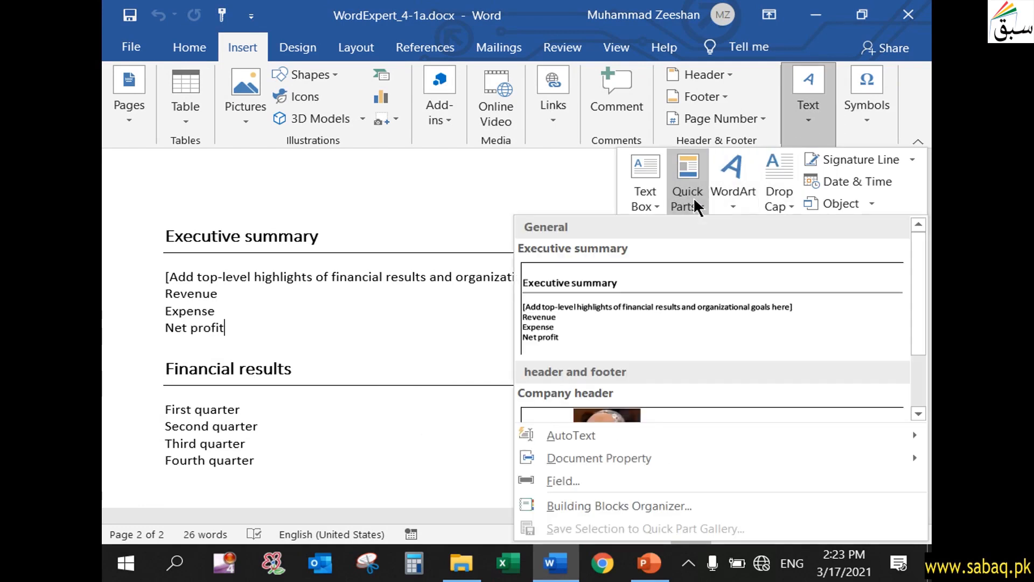
{"action": "left_click", "coordinate": [590, 504]}
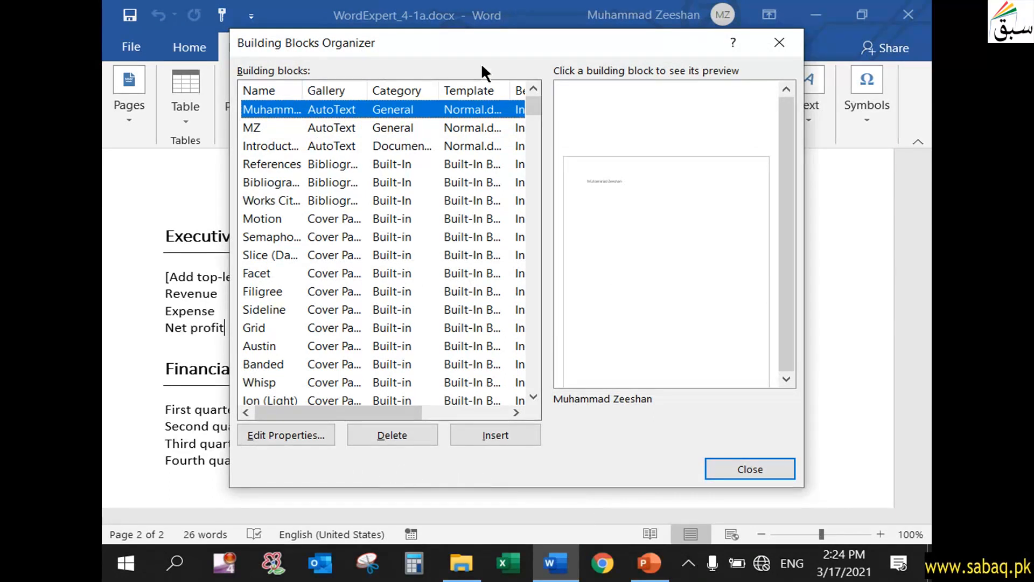
{"action": "left_click_drag", "start_coordinate": [304, 83], "coordinate": [326, 81]}
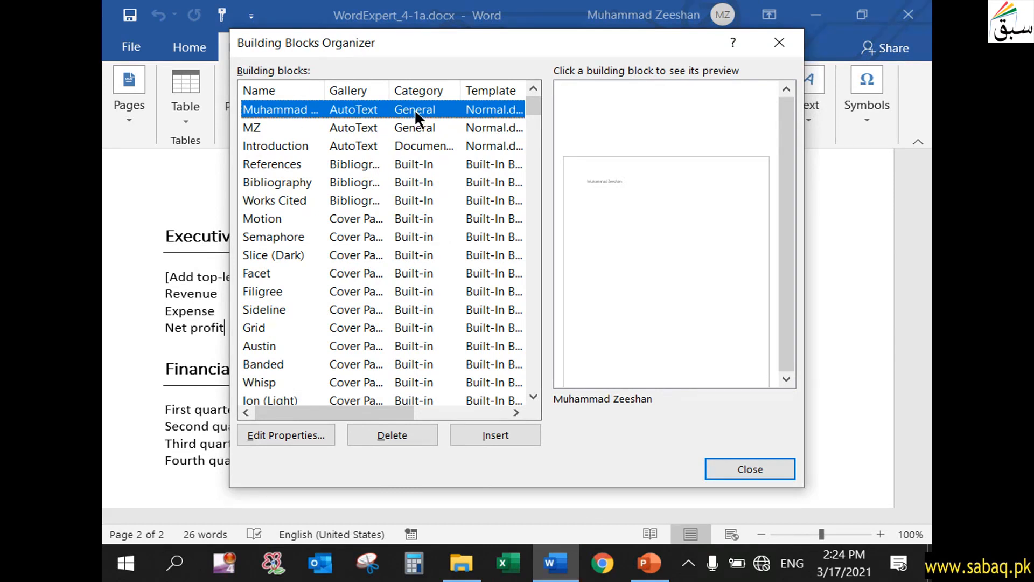
{"action": "left_click_drag", "start_coordinate": [396, 413], "coordinate": [516, 411]}
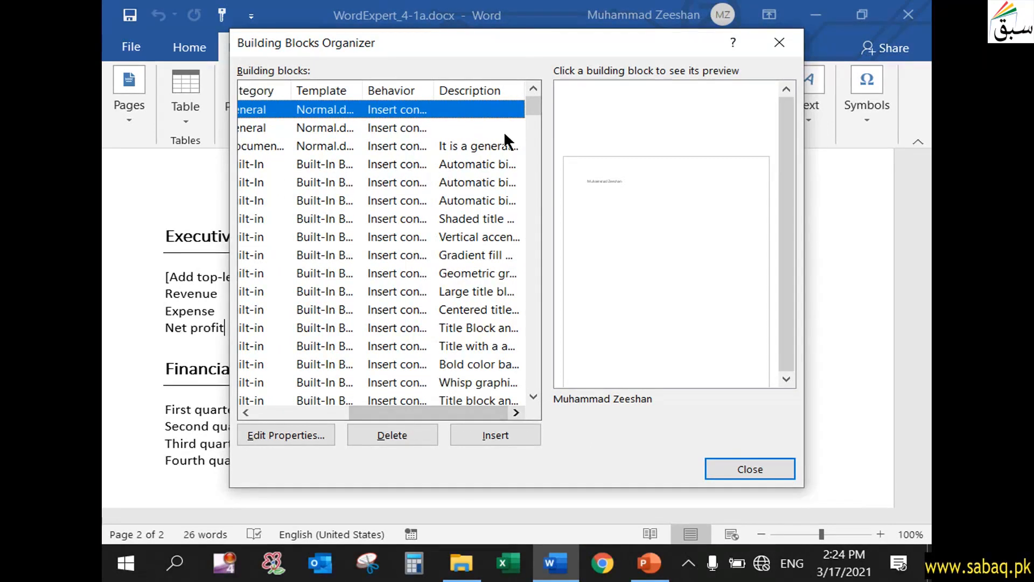
{"action": "left_click_drag", "start_coordinate": [481, 407], "coordinate": [264, 386]}
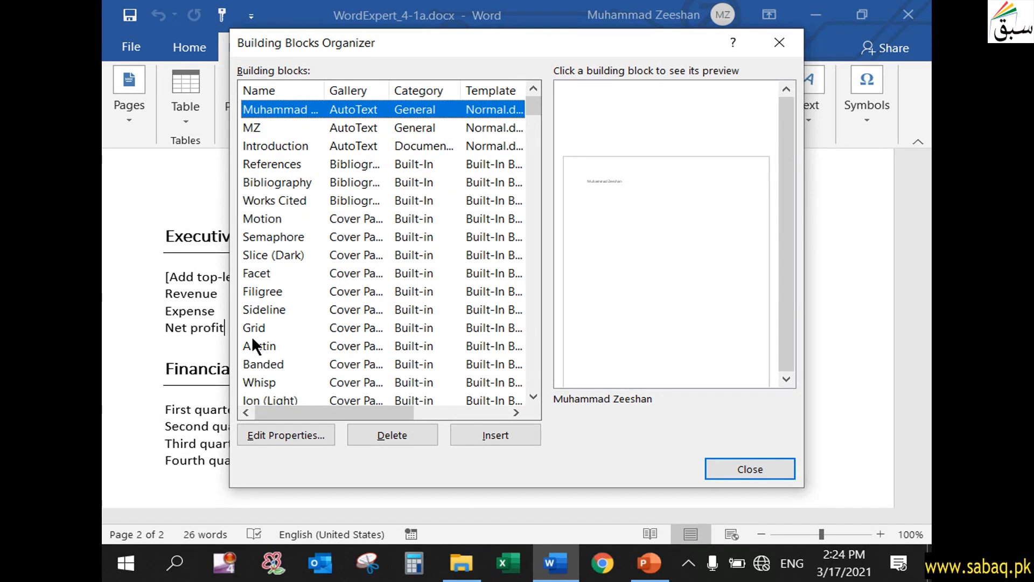
{"action": "left_click", "coordinate": [408, 128]}
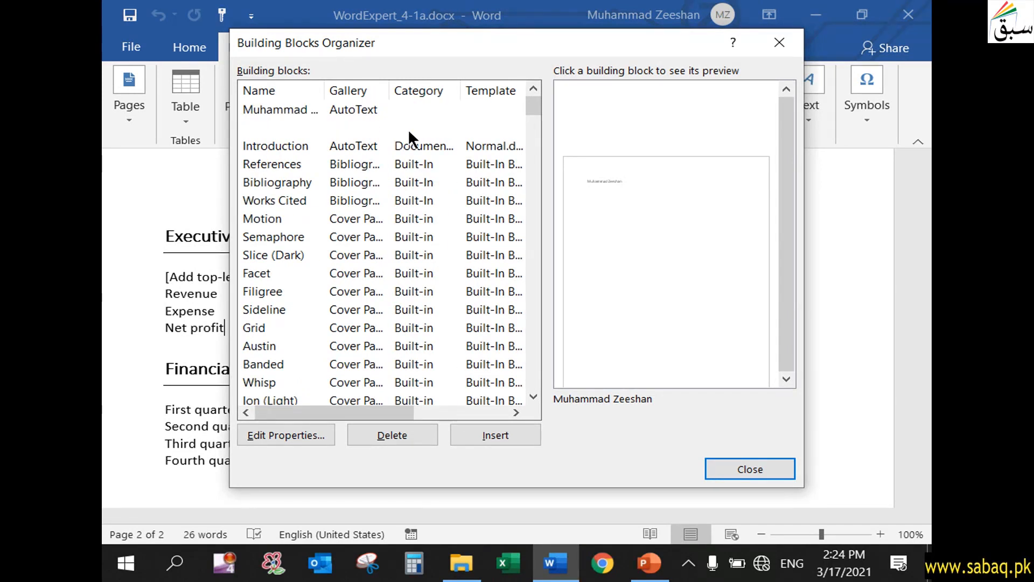
{"action": "scroll", "coordinate": [419, 272], "scroll_direction": "down", "scroll_amount": 4}
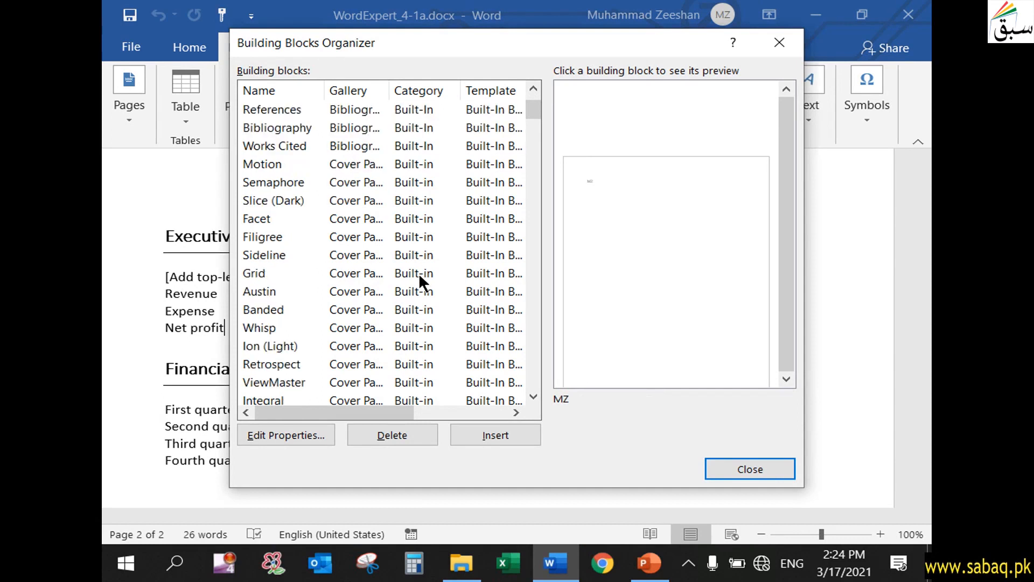
{"action": "scroll", "coordinate": [416, 274], "scroll_direction": "down", "scroll_amount": 20}
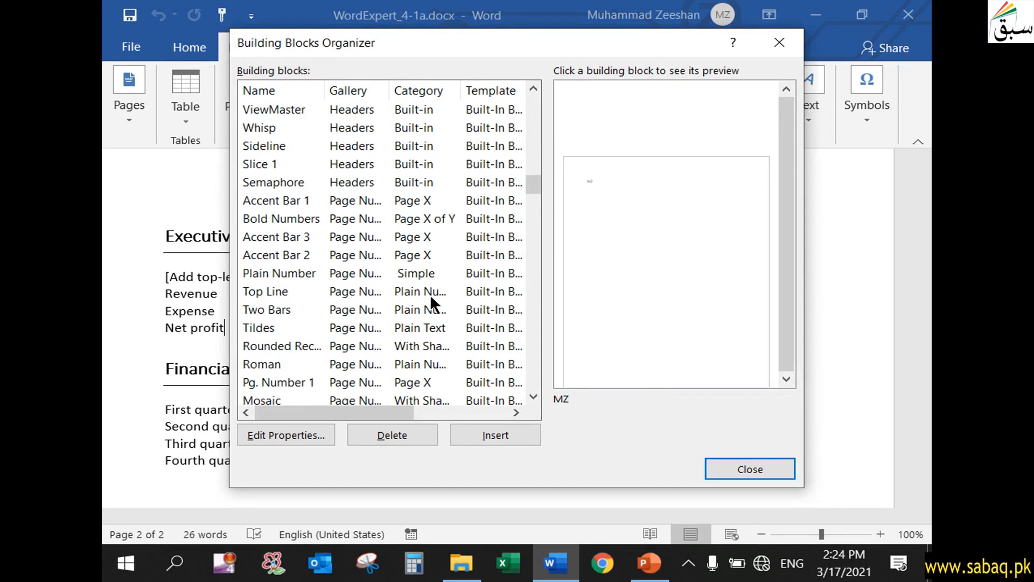
{"action": "scroll", "coordinate": [425, 291], "scroll_direction": "down", "scroll_amount": 8}
{"action": "scroll", "coordinate": [448, 310], "scroll_direction": "down", "scroll_amount": 10}
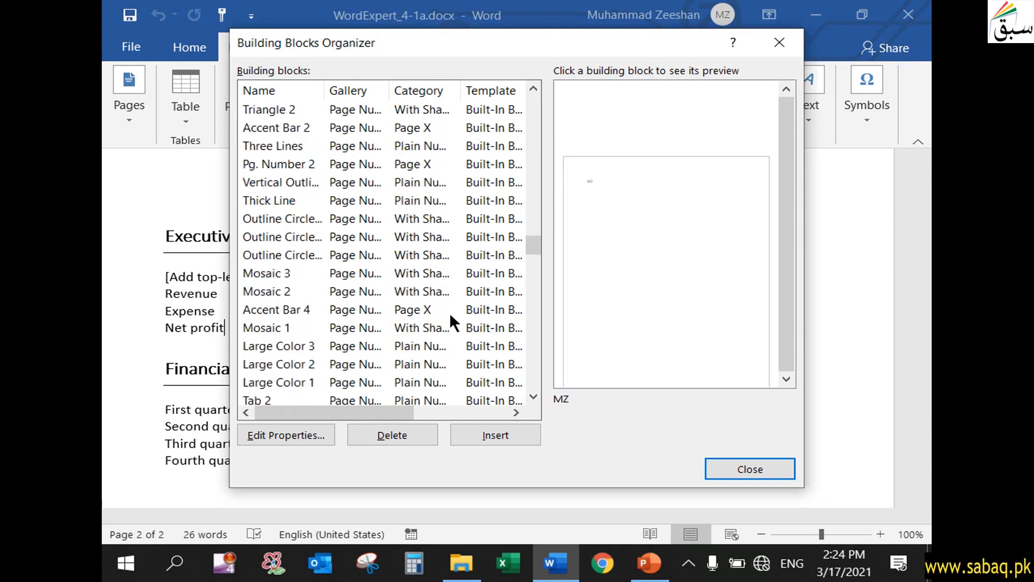
{"action": "scroll", "coordinate": [449, 306], "scroll_direction": "down", "scroll_amount": 15}
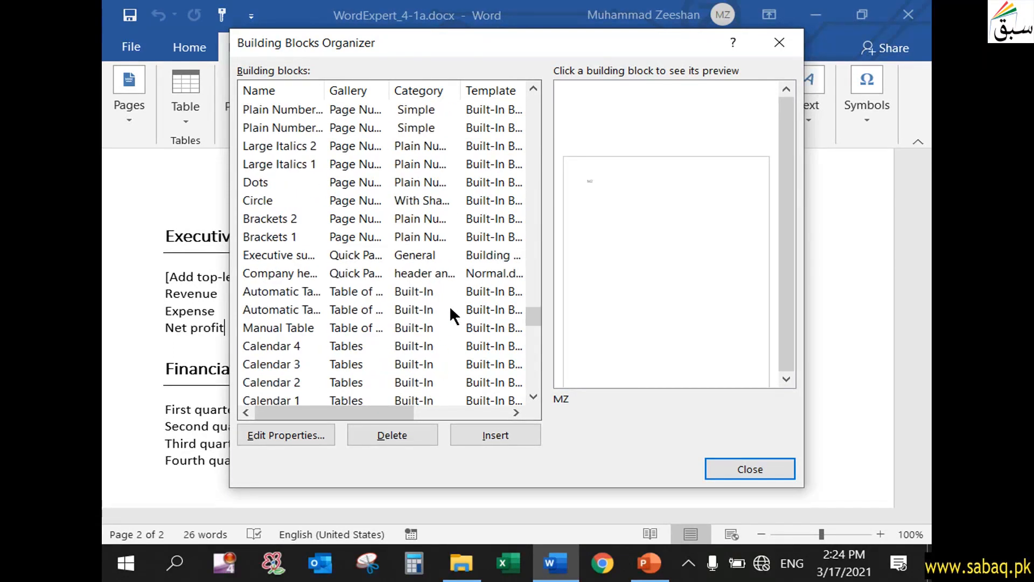
{"action": "scroll", "coordinate": [449, 305], "scroll_direction": "down", "scroll_amount": 3}
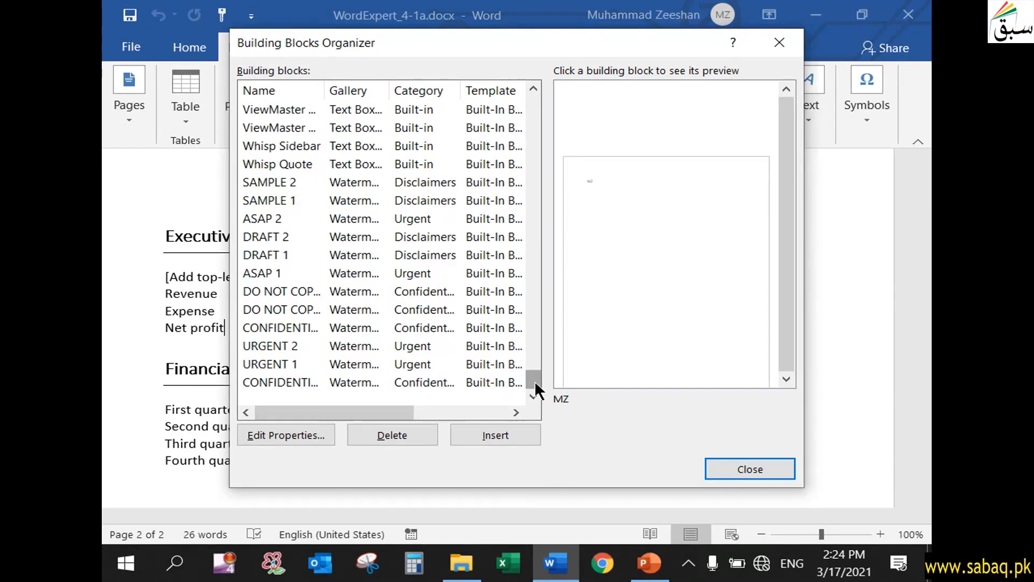
{"action": "left_click", "coordinate": [315, 435]}
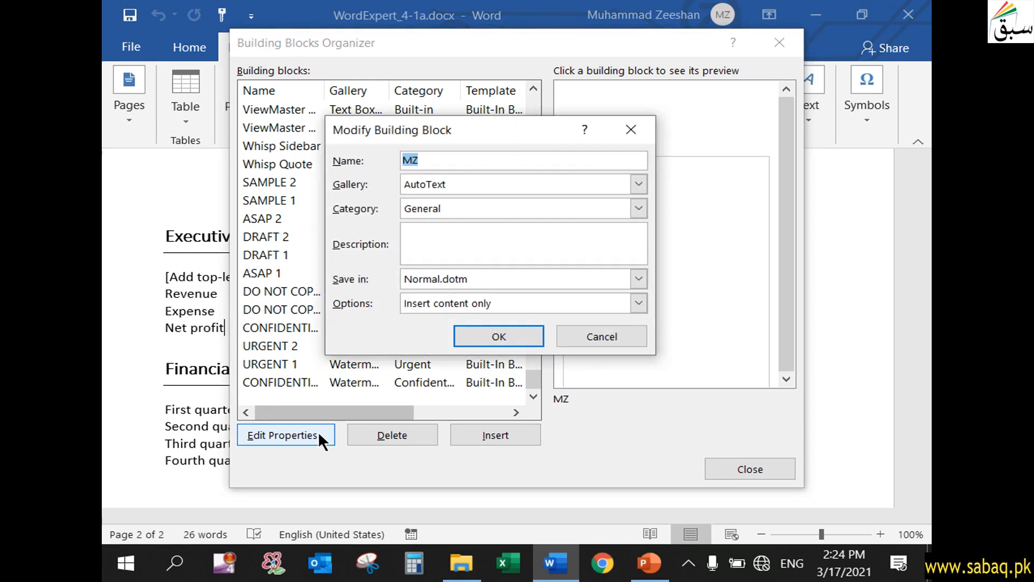
{"action": "left_click", "coordinate": [611, 340]}
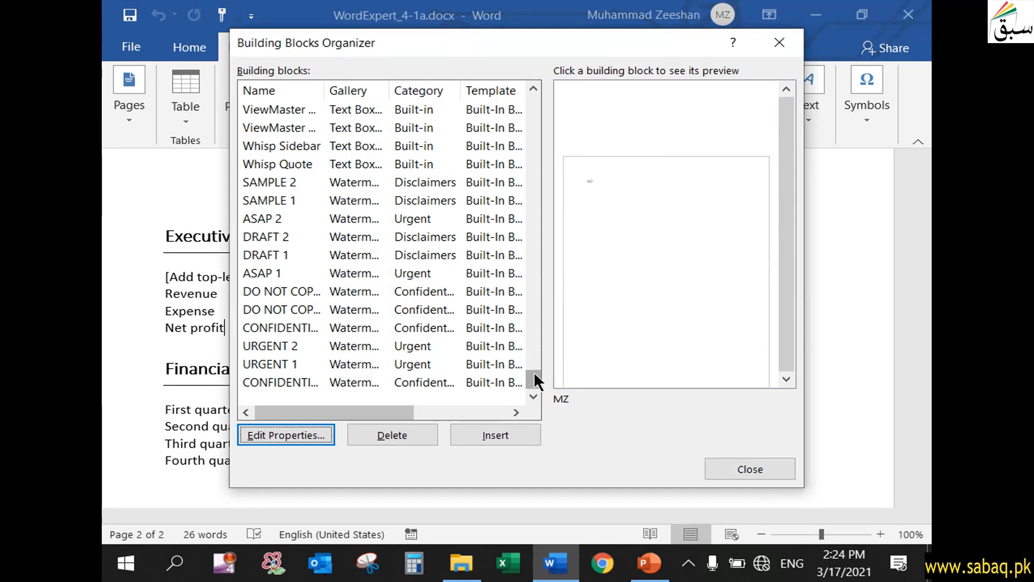
{"action": "left_click_drag", "start_coordinate": [528, 373], "coordinate": [515, 79]}
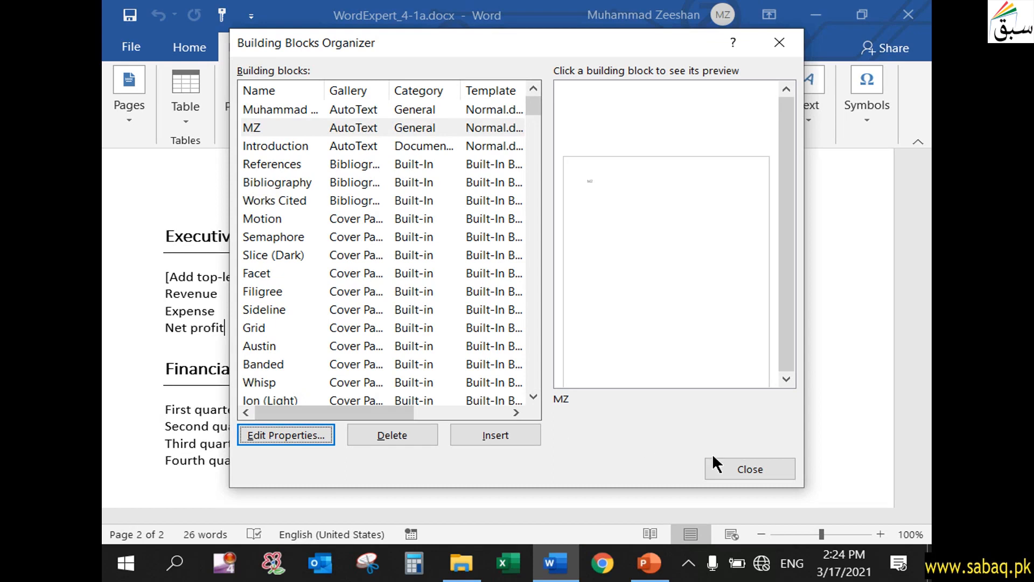
{"action": "left_click", "coordinate": [754, 468]}
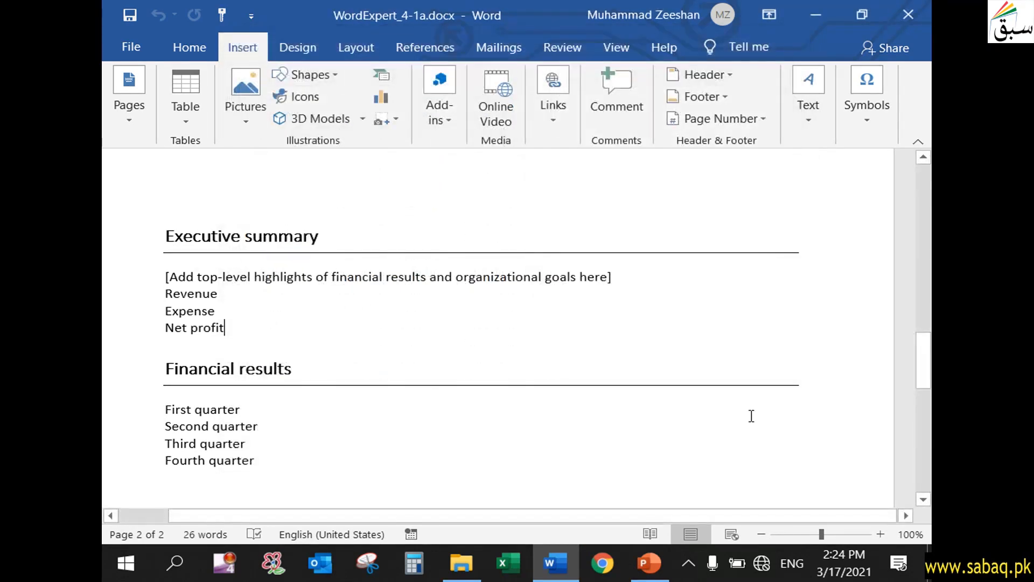
- Open the properties of the Executive summary Quick Part from the Quick Parts gallery
{"action": "left_click", "coordinate": [806, 129]}
{"action": "left_click", "coordinate": [689, 205]}
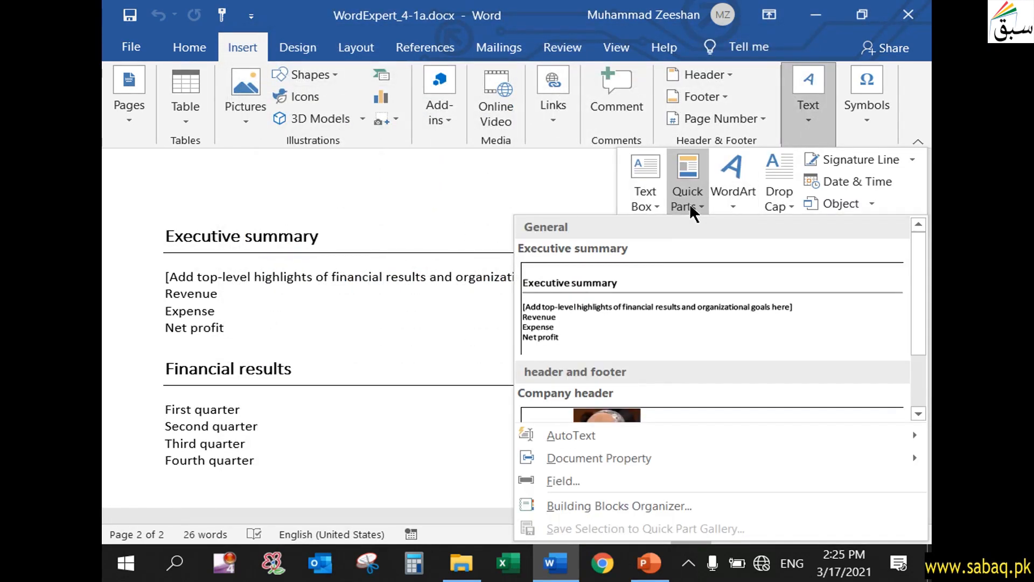
{"action": "right_click", "coordinate": [620, 283]}
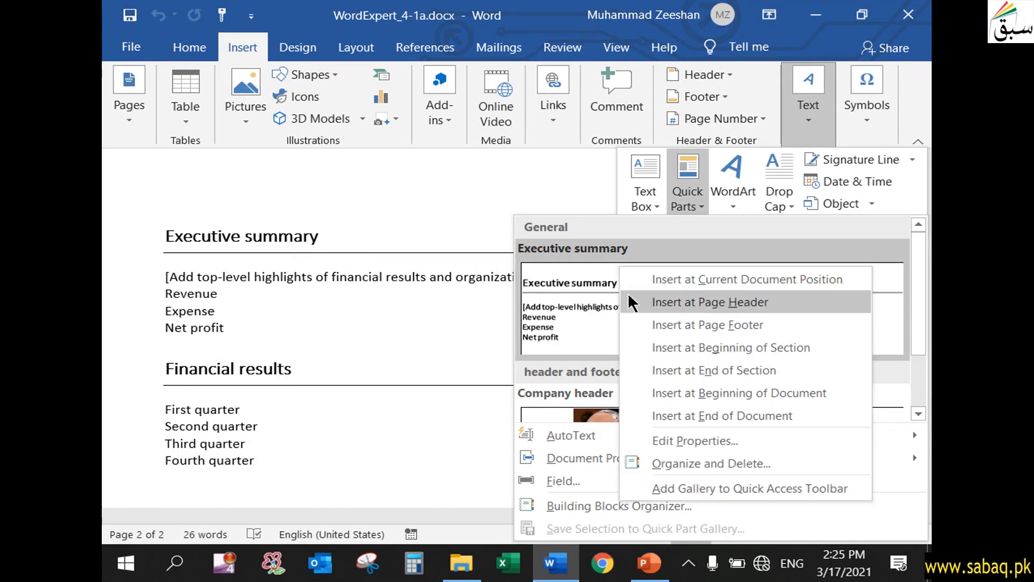
{"action": "left_click", "coordinate": [677, 441]}
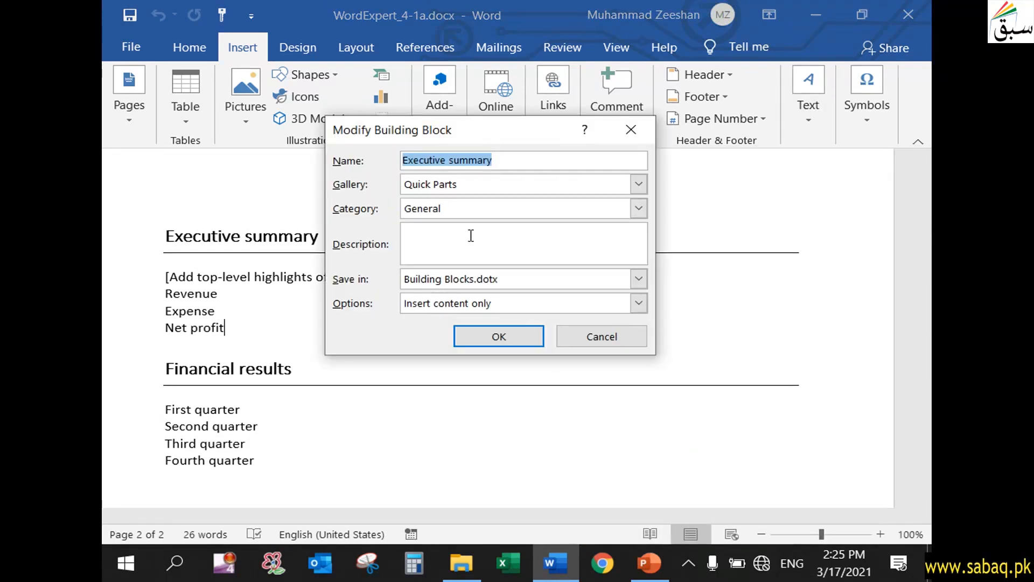
{"action": "left_click", "coordinate": [508, 162]}
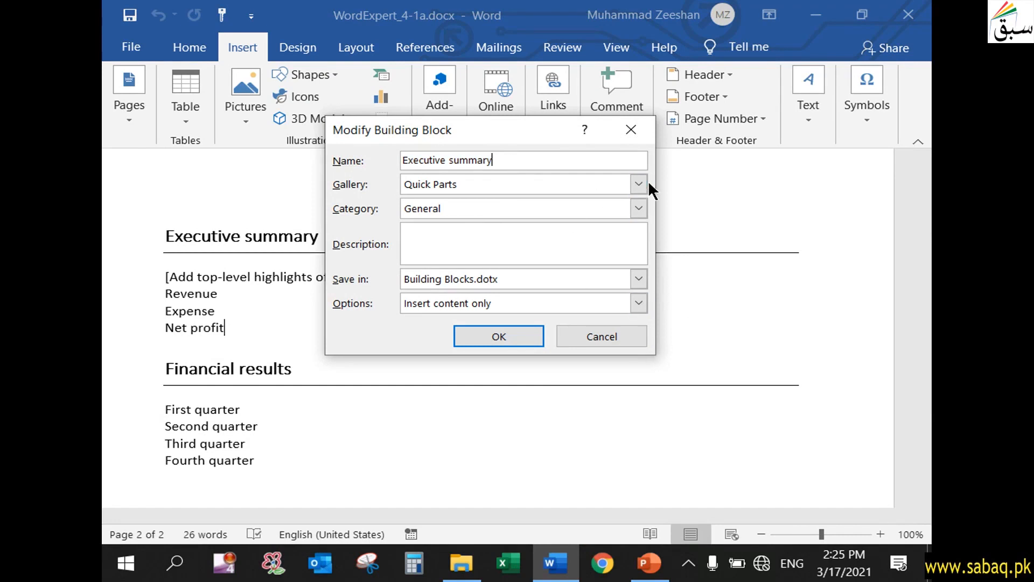
- Move the Executive summary Quick Part to a new category named "Report building block" and accept redefining the building block entry
{"action": "left_click", "coordinate": [583, 207]}
{"action": "left_click", "coordinate": [583, 207]}
{"action": "left_click", "coordinate": [583, 208]}
{"action": "left_click", "coordinate": [490, 252]}
{"action": "left_click", "coordinate": [656, 562]}
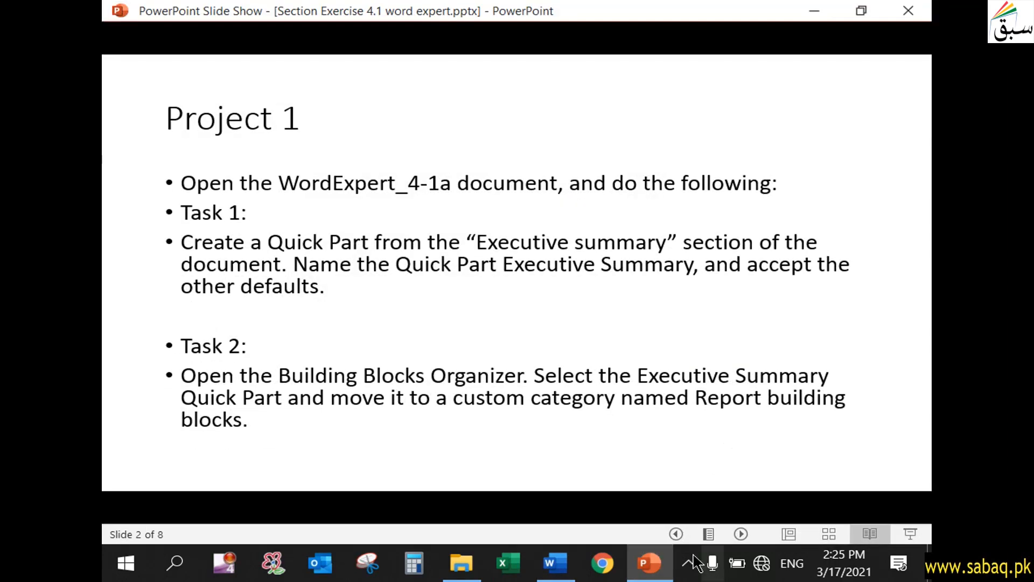
{"action": "left_click", "coordinate": [649, 562]}
{"action": "type", "text": "R"}
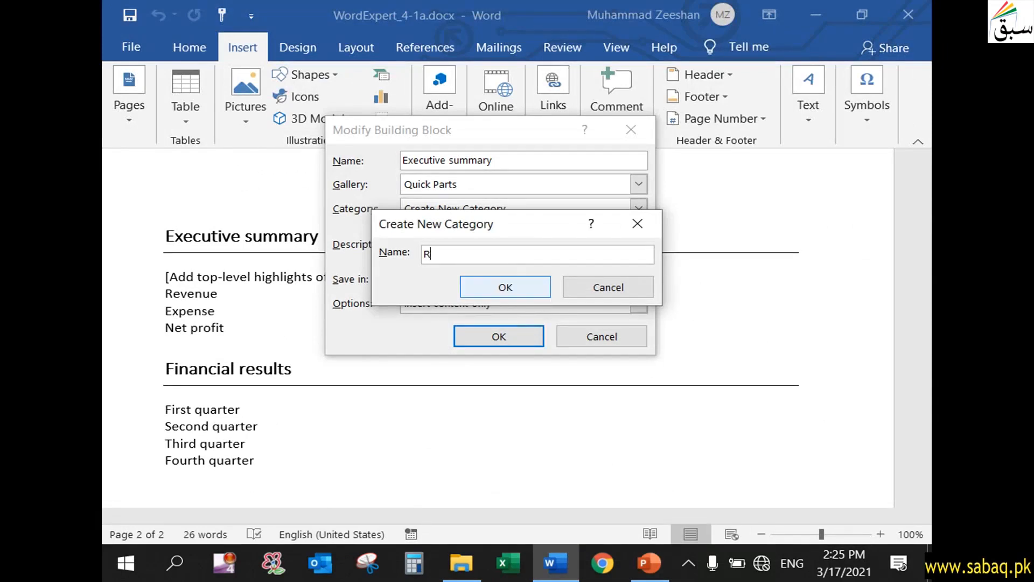
{"action": "type", "text": "eport building block"}
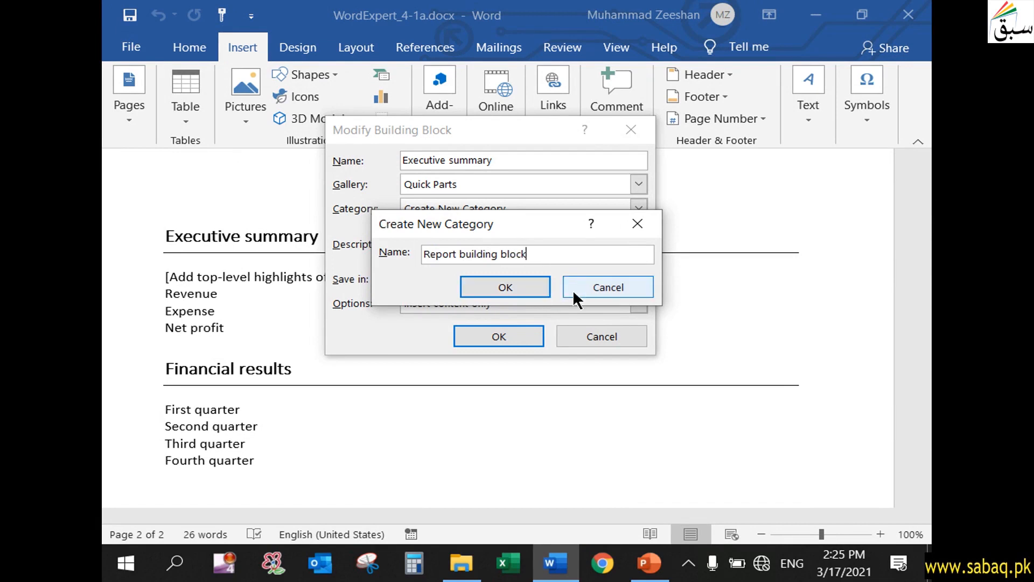
{"action": "left_click", "coordinate": [521, 286]}
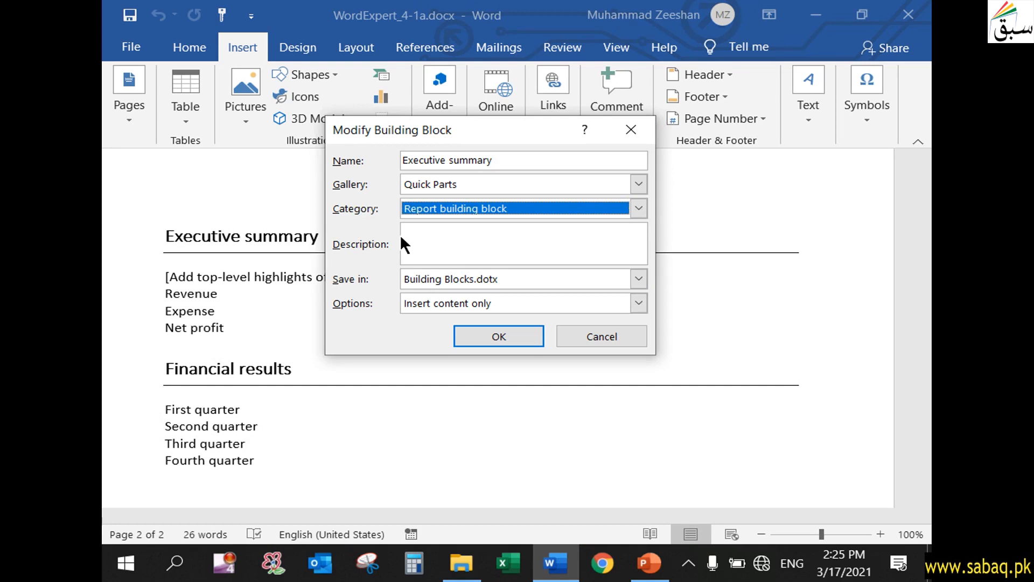
{"action": "left_click", "coordinate": [473, 330]}
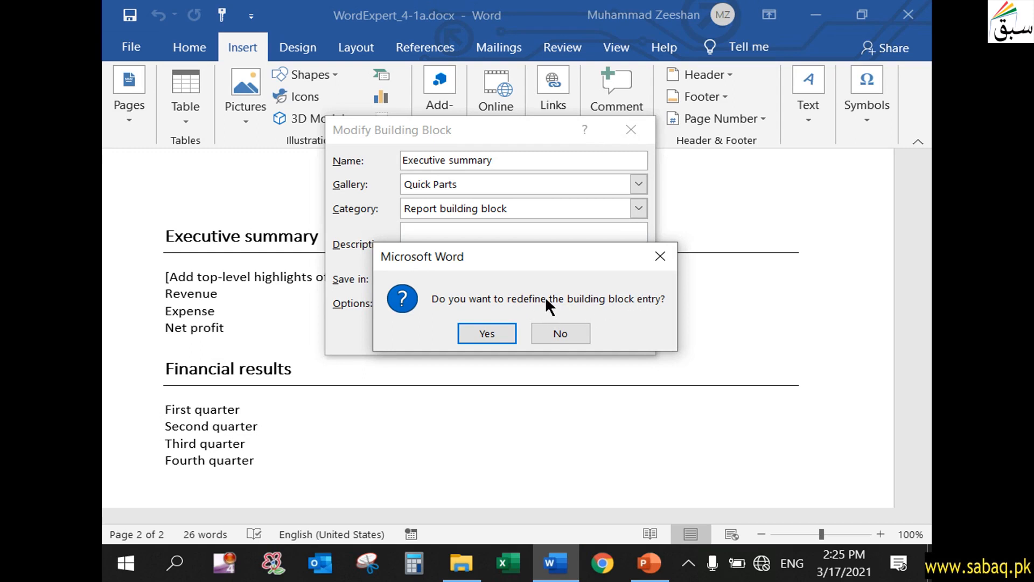
{"action": "left_click", "coordinate": [501, 334]}
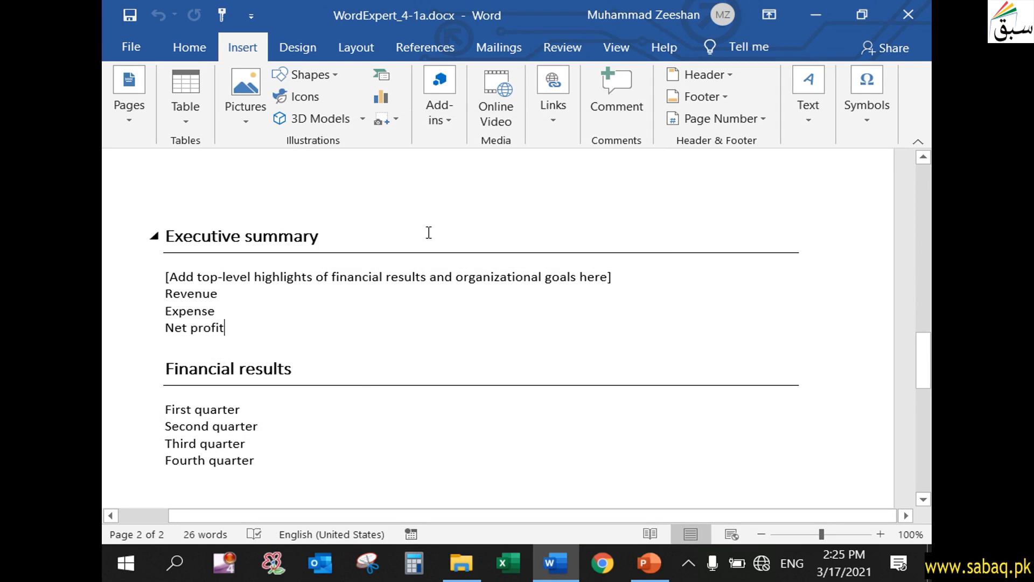
- Check the Executive summary entry's category in the Quick Parts gallery, and look through the Building Blocks Organizer list
{"action": "left_click", "coordinate": [803, 118]}
{"action": "left_click", "coordinate": [696, 195]}
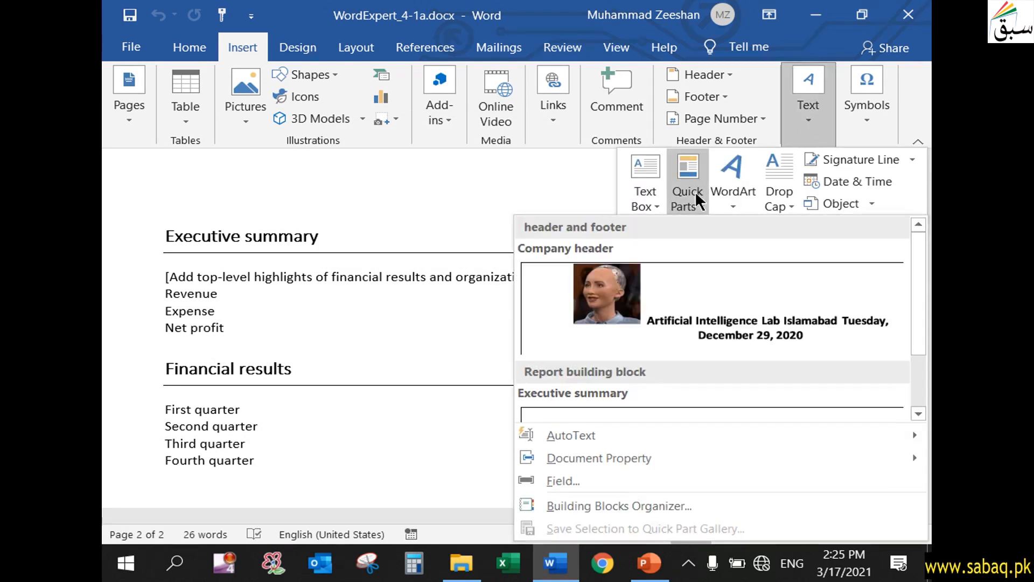
{"action": "scroll", "coordinate": [687, 294], "scroll_direction": "down", "scroll_amount": 2}
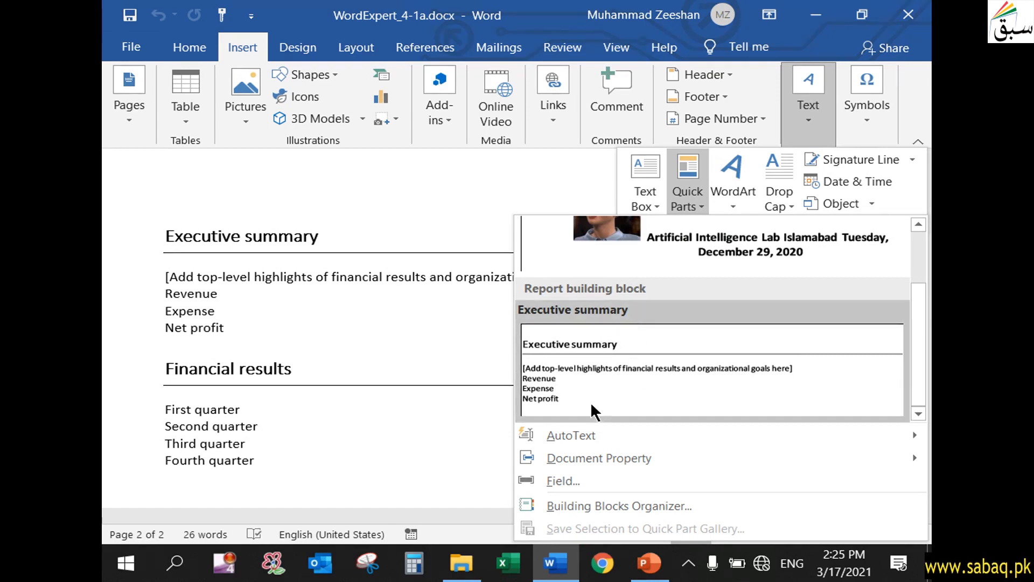
{"action": "left_click", "coordinate": [617, 506]}
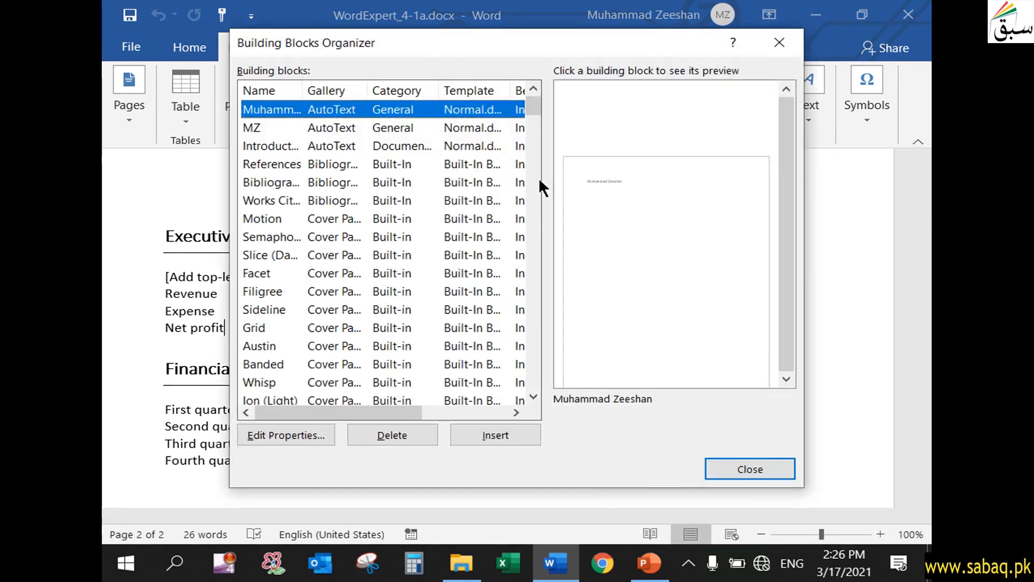
{"action": "left_click_drag", "start_coordinate": [535, 109], "coordinate": [522, 412]}
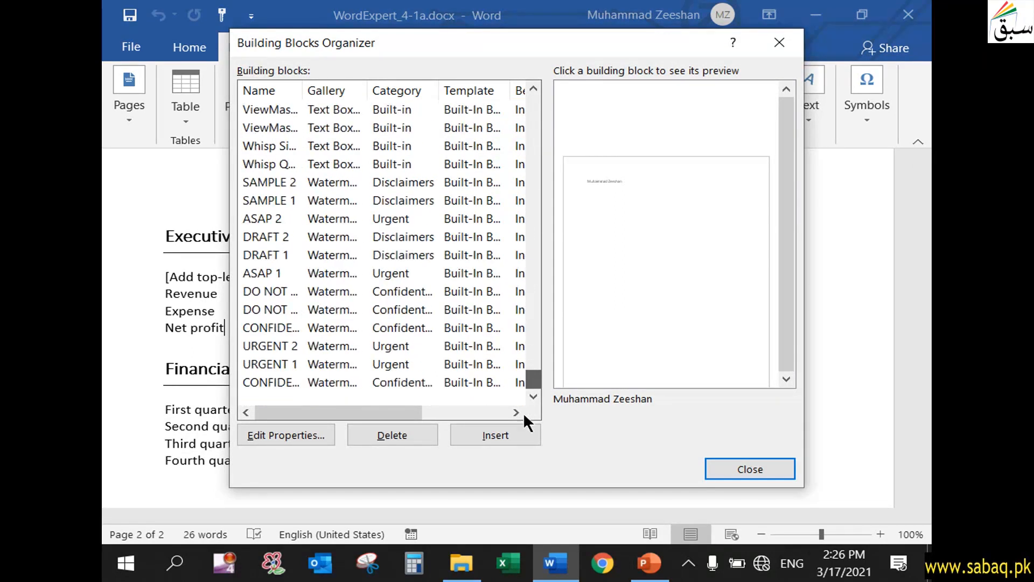
{"action": "left_click", "coordinate": [743, 469]}
- Advance the PowerPoint slide show to the Project 2 instructions, and open WordExpert_4-1b.docx from the Objective4 folder
{"action": "left_click", "coordinate": [670, 576]}
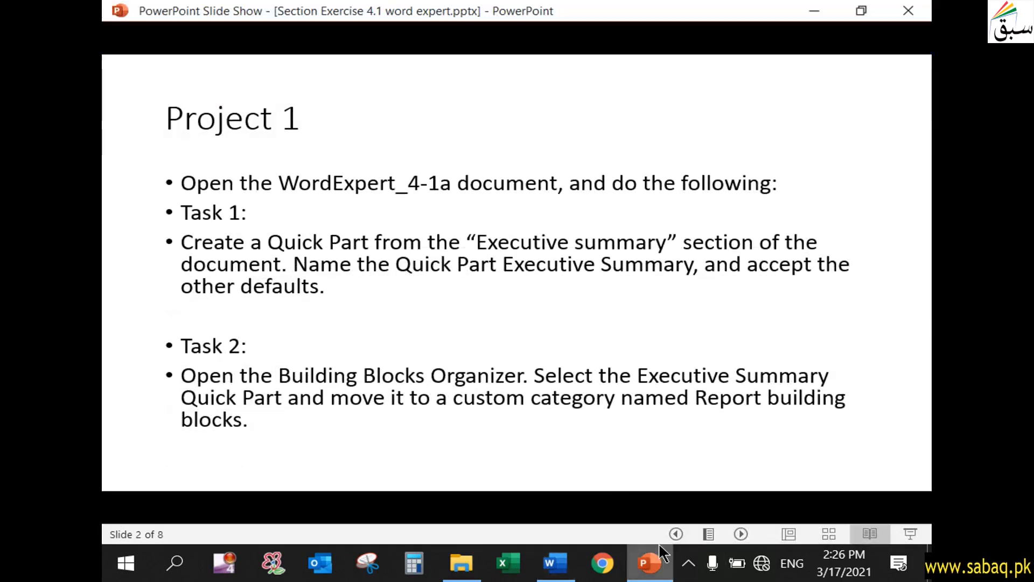
{"action": "left_click", "coordinate": [411, 308]}
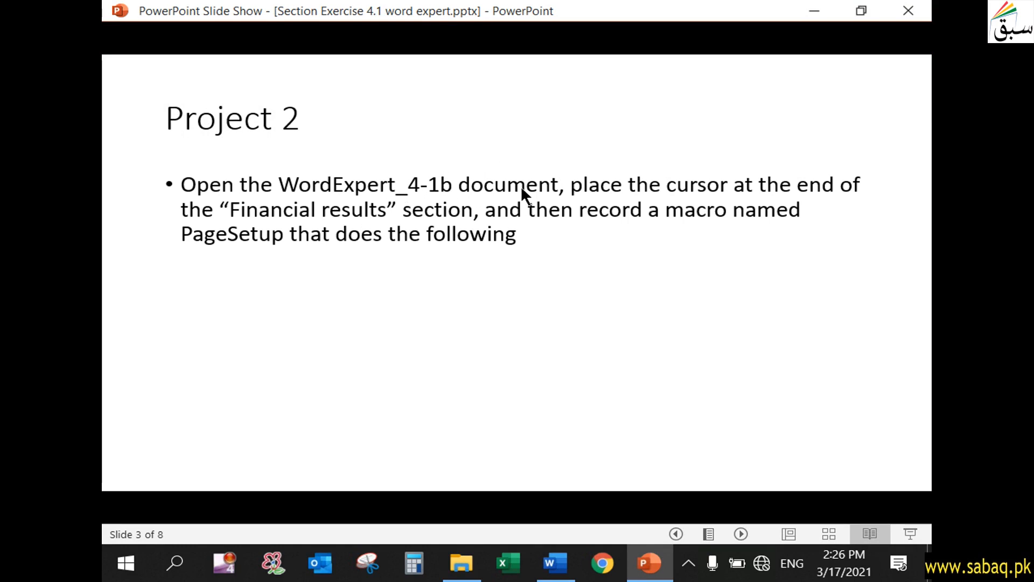
{"action": "left_click", "coordinate": [813, 13]}
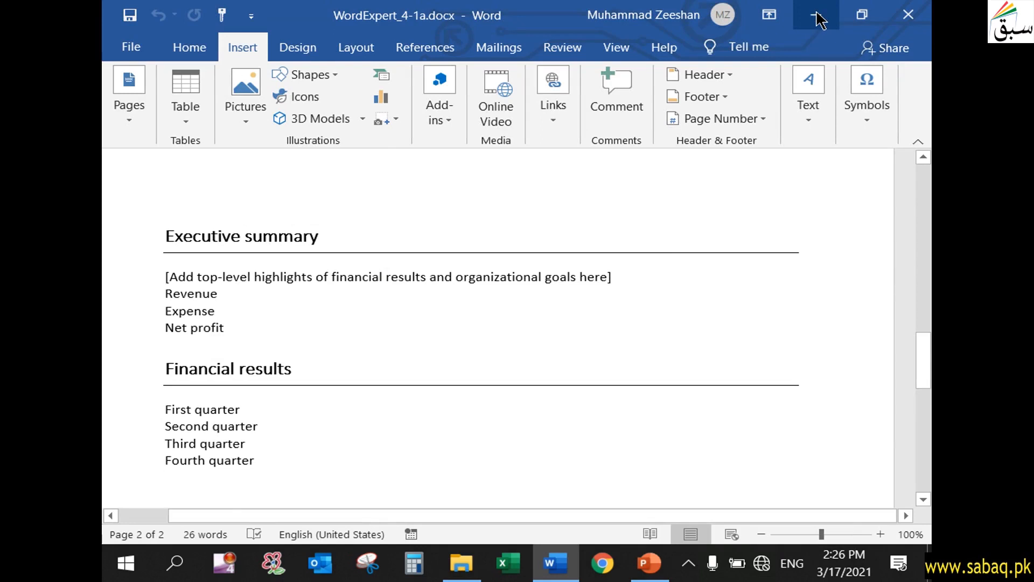
{"action": "left_click", "coordinate": [815, 12]}
{"action": "left_click", "coordinate": [539, 172]}
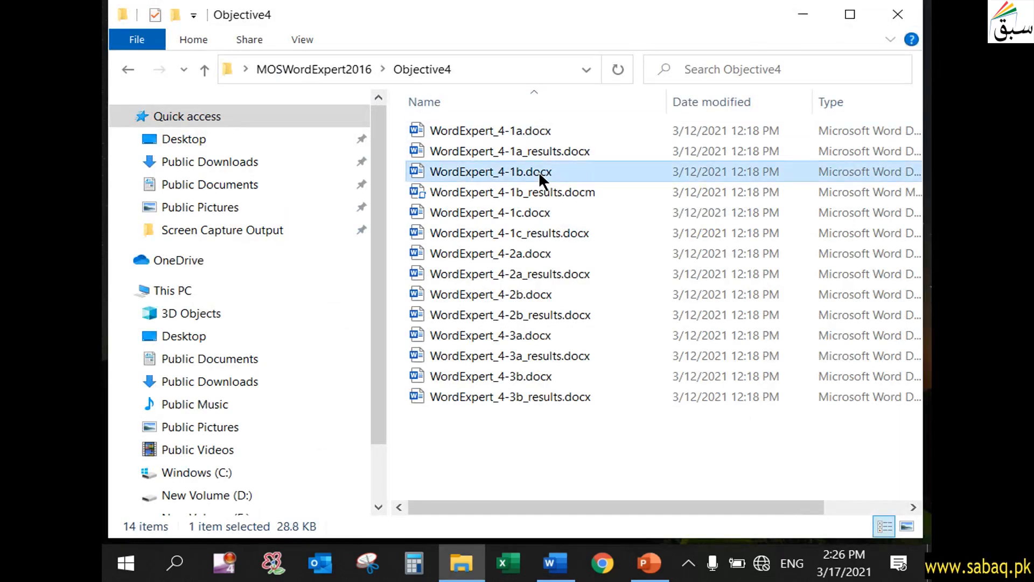
{"action": "double_click", "coordinate": [539, 172]}
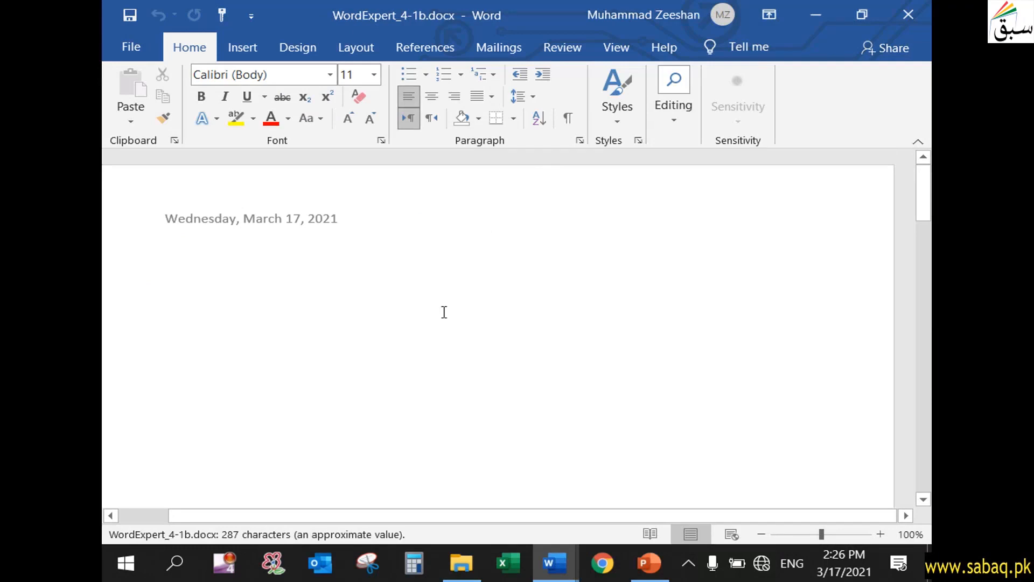
- Place the cursor at the end of the Financial results section in WordExpert_4-1b, rechecking the Project 2 instructions in PowerPoint
{"action": "left_click", "coordinate": [645, 566]}
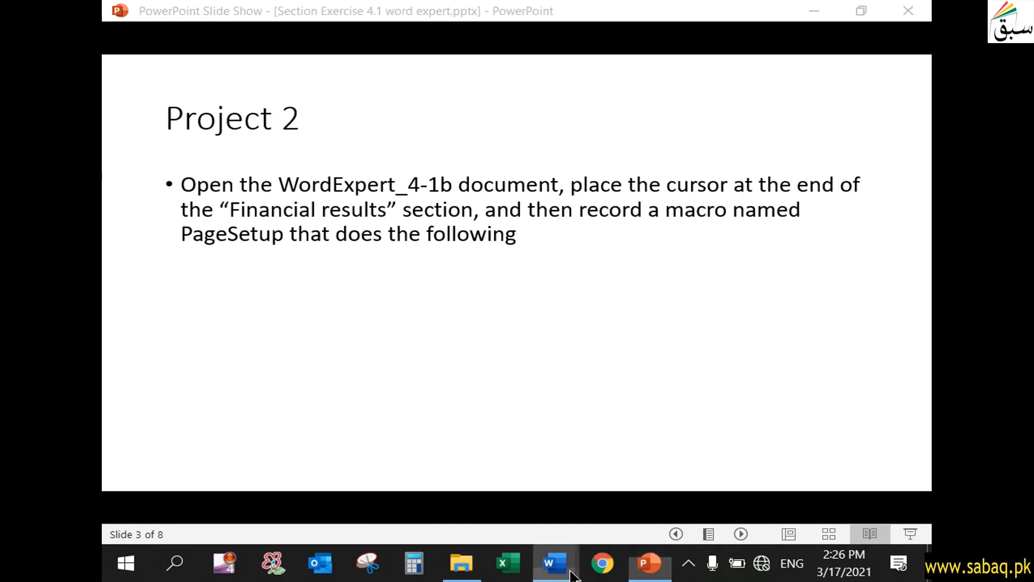
{"action": "mouse_move", "coordinate": [555, 563]}
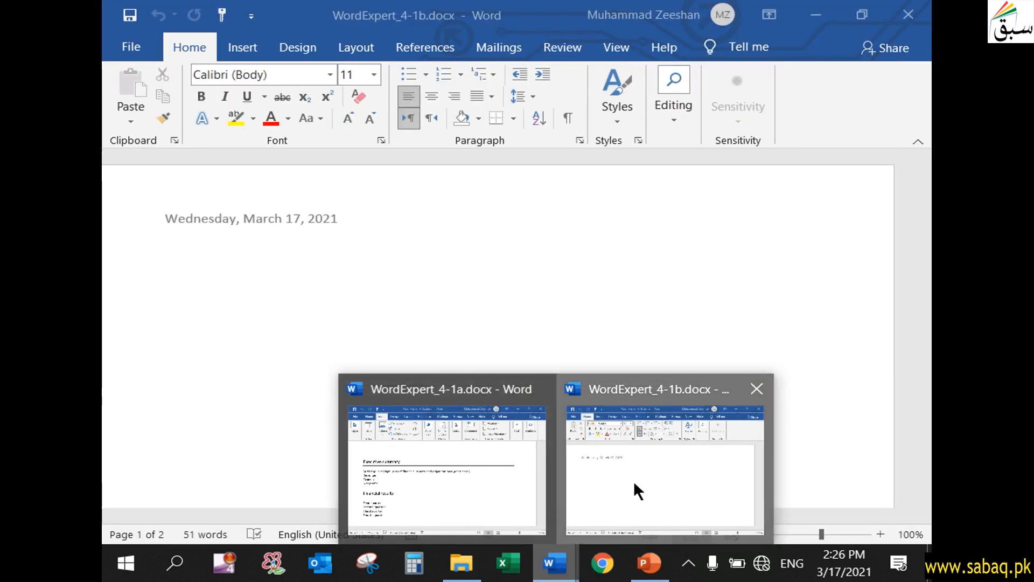
{"action": "left_click", "coordinate": [635, 485]}
{"action": "left_click_drag", "start_coordinate": [925, 186], "coordinate": [919, 367]}
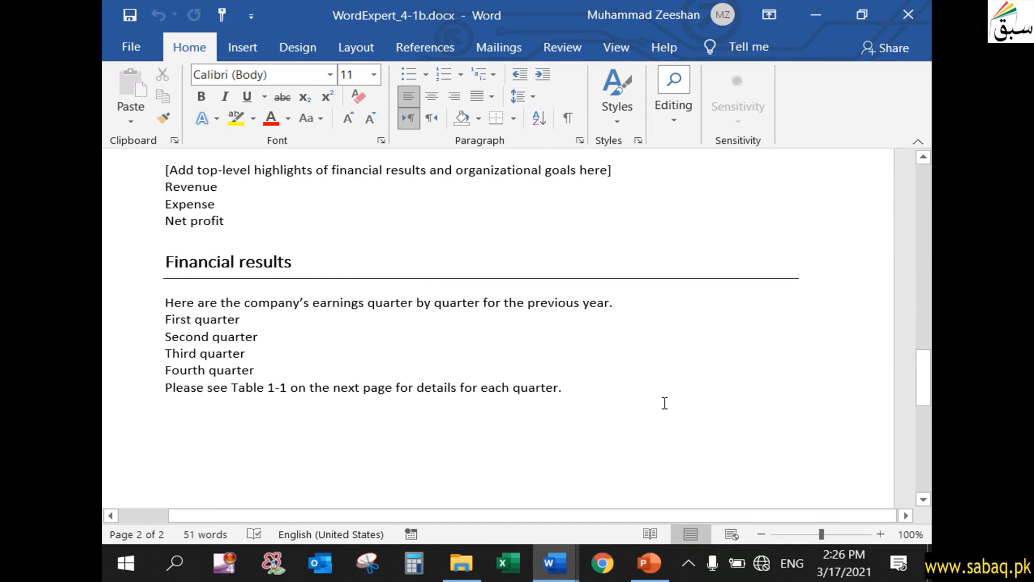
{"action": "left_click", "coordinate": [608, 392]}
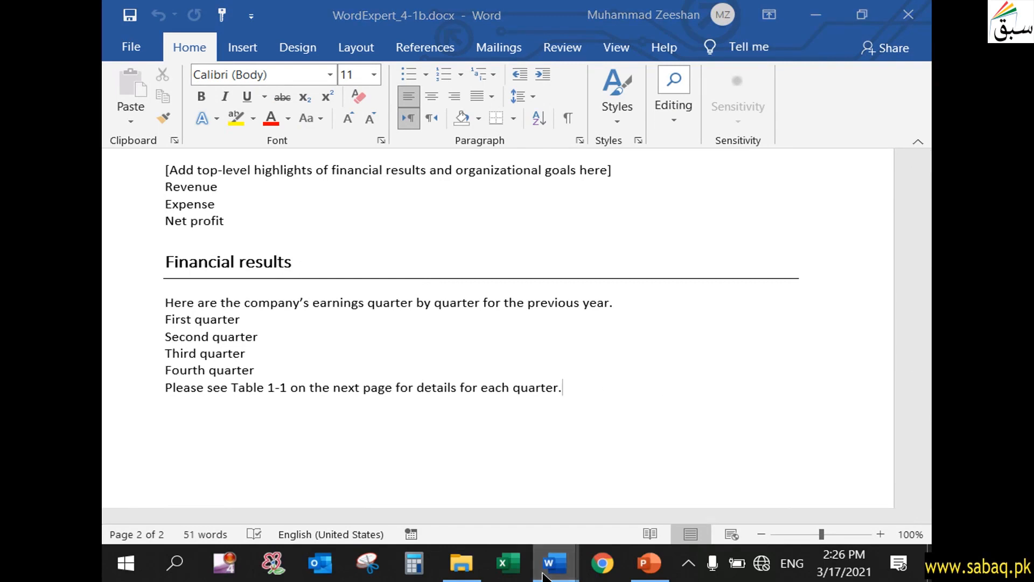
{"action": "mouse_move", "coordinate": [549, 575]}
{"action": "left_click", "coordinate": [649, 563]}
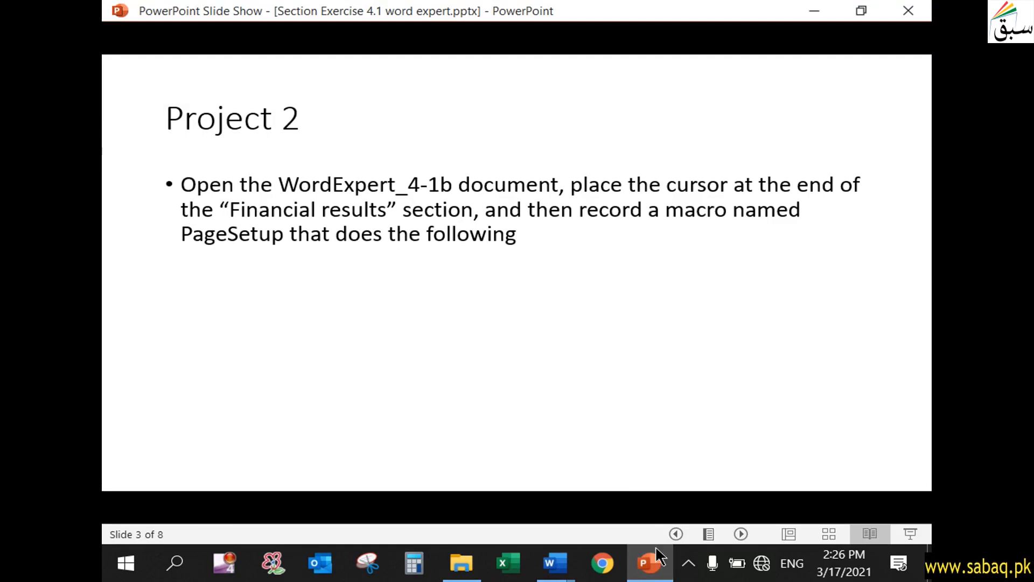
{"action": "left_click", "coordinate": [654, 567]}
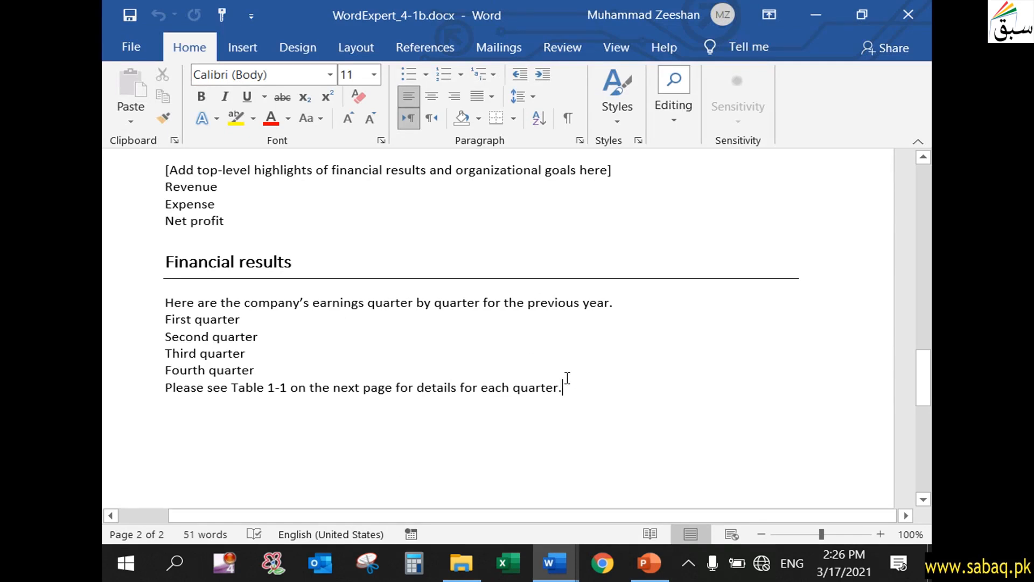
- Start setting up a new macro recording and enter "Page setup" as the macro name
{"action": "left_click", "coordinate": [609, 50]}
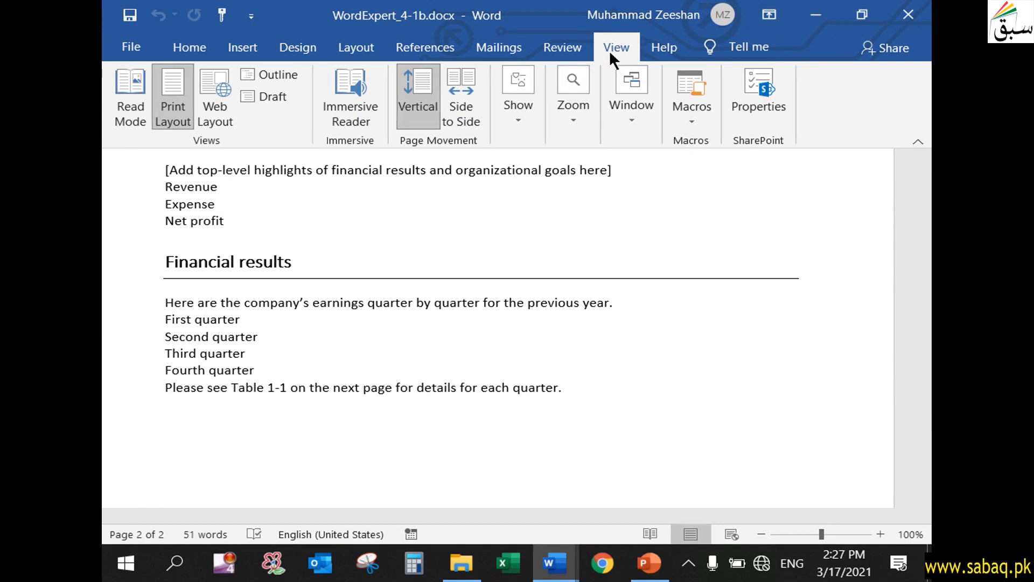
{"action": "left_click", "coordinate": [697, 114]}
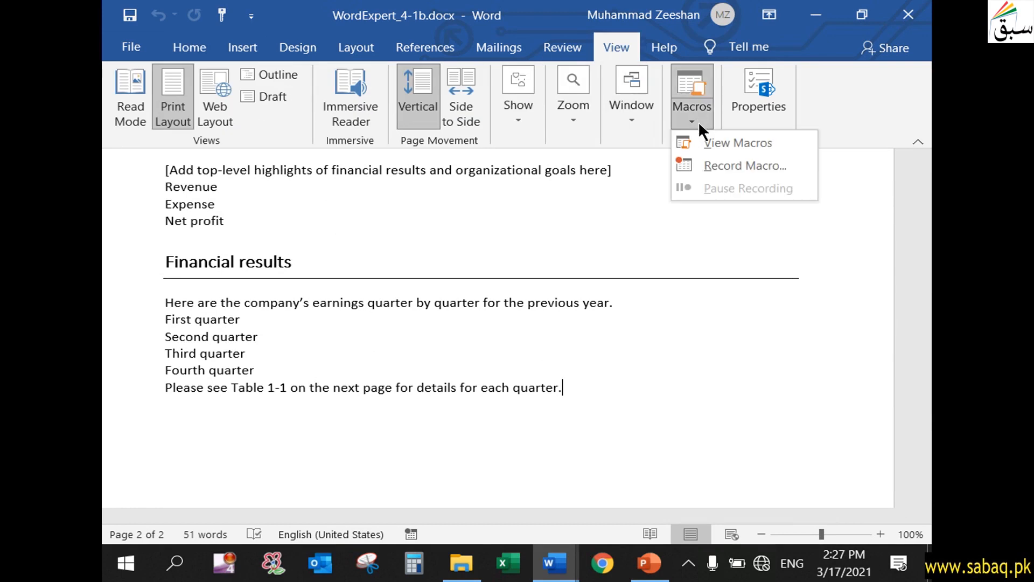
{"action": "left_click", "coordinate": [722, 162]}
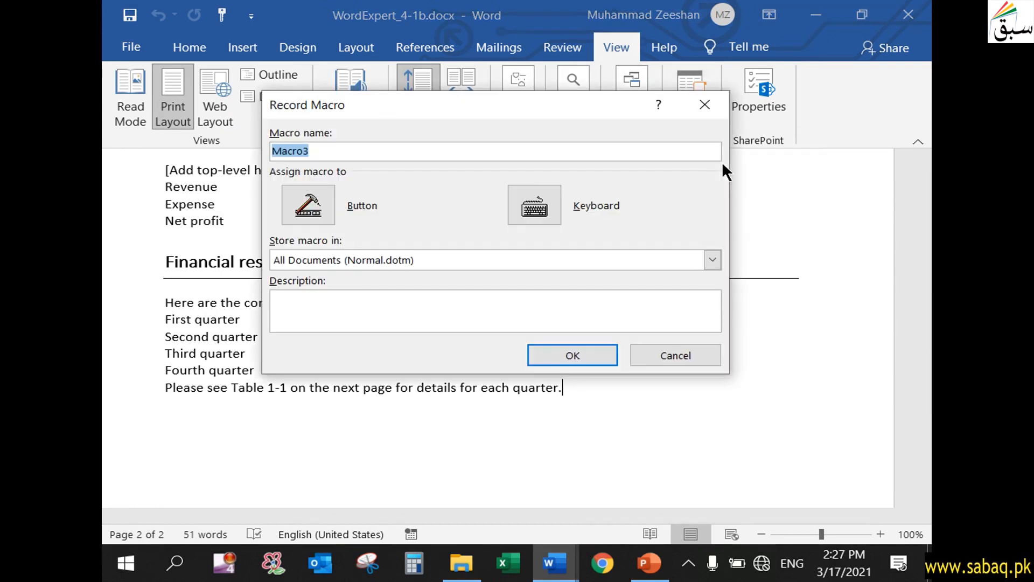
{"action": "type", "text": "Page"}
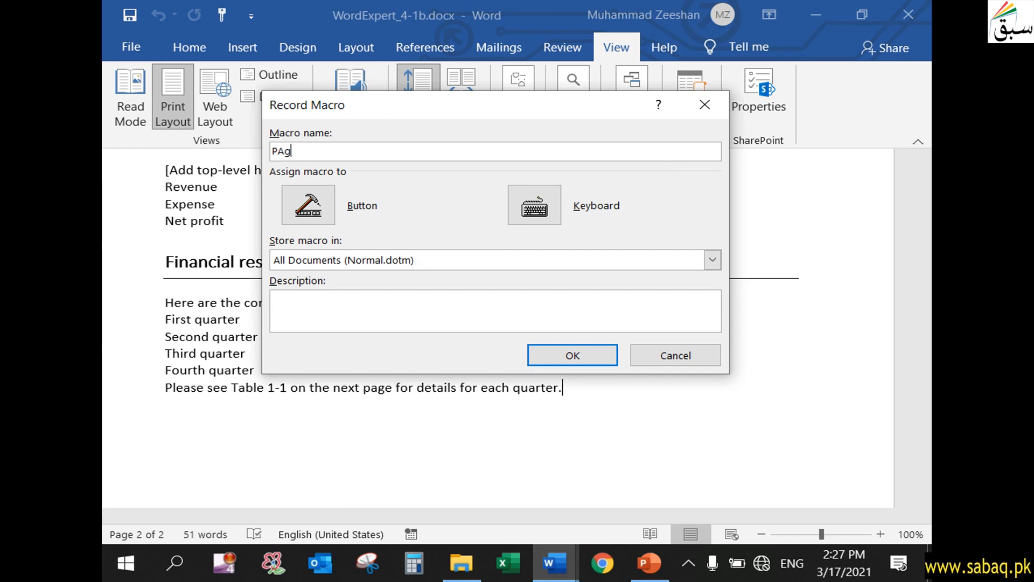
{"action": "key", "text": "BackSpace"}
{"action": "key", "text": "BackSpace"}
{"action": "type", "text": "ge setup"}
- Check the required macro name on the PowerPoint slide, correct the name to PageSetup, and start recording
{"action": "left_click", "coordinate": [649, 564]}
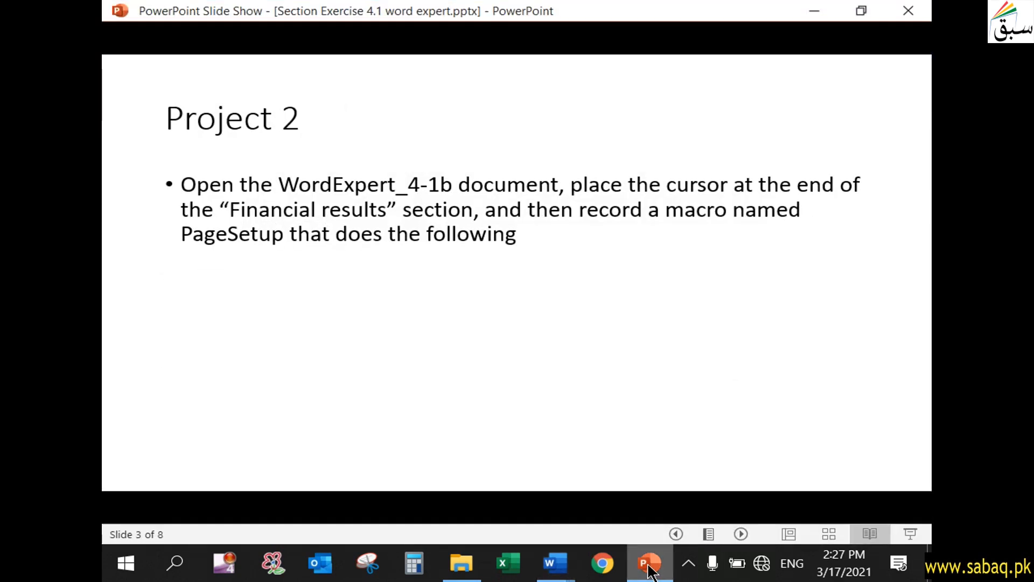
{"action": "key", "text": "alt+Tab"}
{"action": "key", "text": "BackSpace"}
{"action": "key", "text": "BackSpace"}
{"action": "key", "text": "BackSpace"}
{"action": "key", "text": "BackSpace"}
{"action": "key", "text": "BackSpace"}
{"action": "key", "text": "BackSpace"}
{"action": "type", "text": "Setup"}
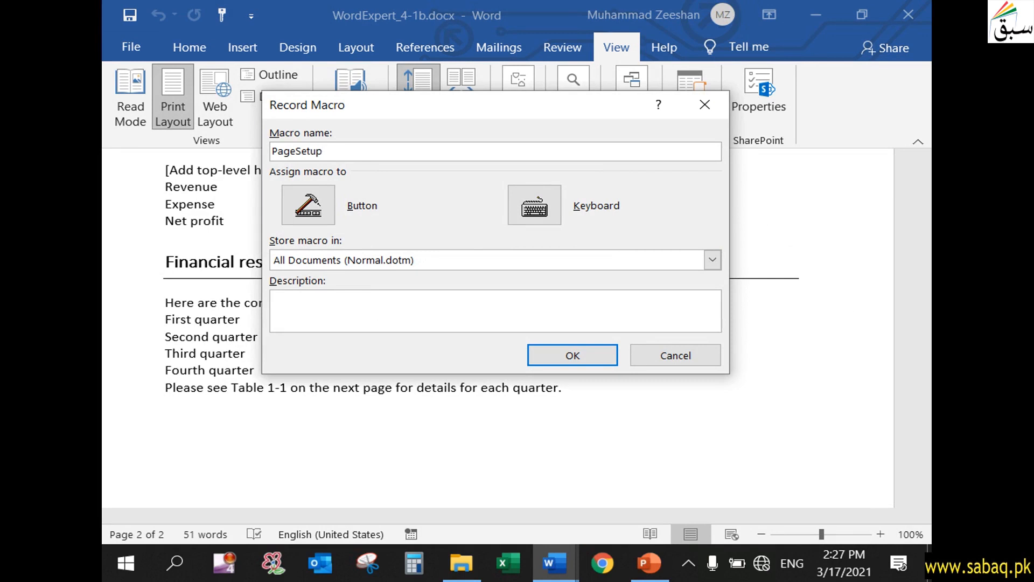
{"action": "left_click", "coordinate": [600, 351]}
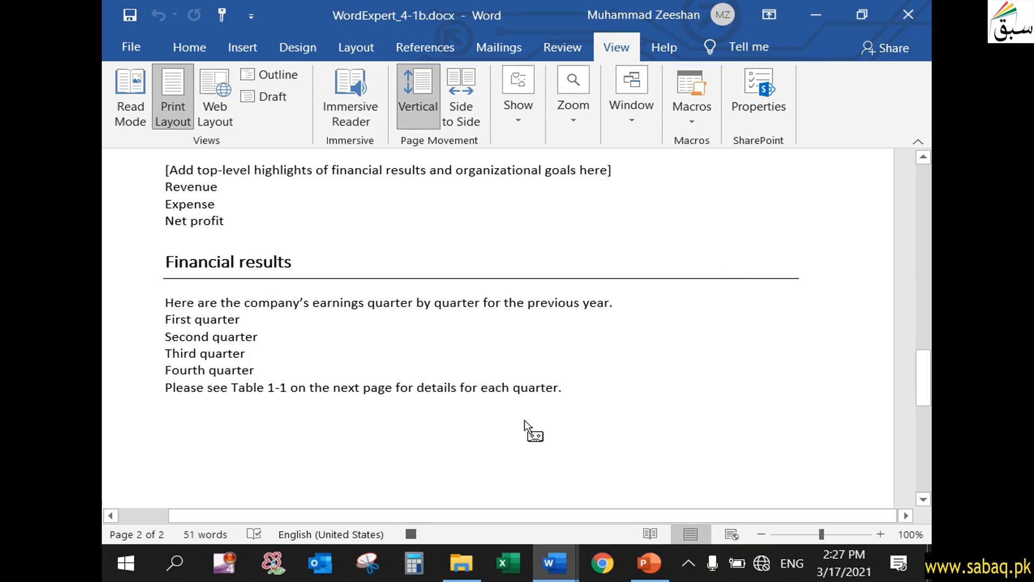
- Read the Task 1 instruction on the PowerPoint slide, and insert a Next Page section break at the cursor in Word
{"action": "left_click", "coordinate": [649, 563]}
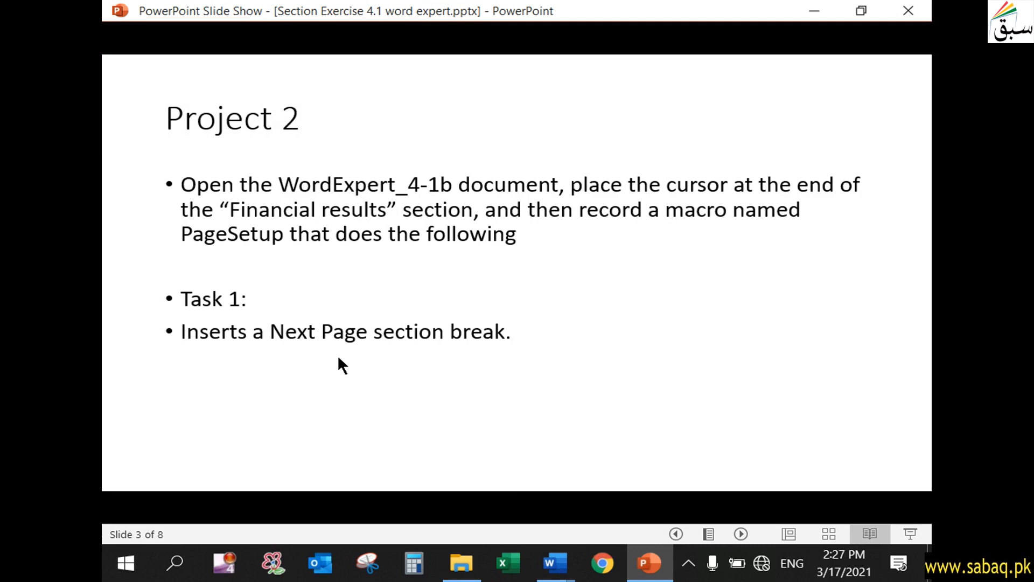
{"action": "left_click", "coordinate": [649, 563]}
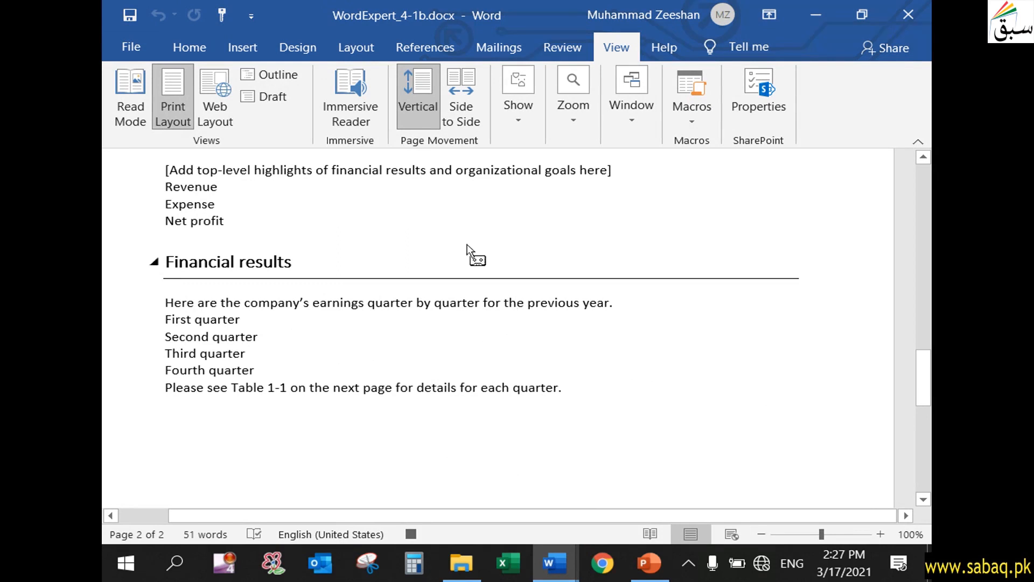
{"action": "left_click", "coordinate": [360, 49]}
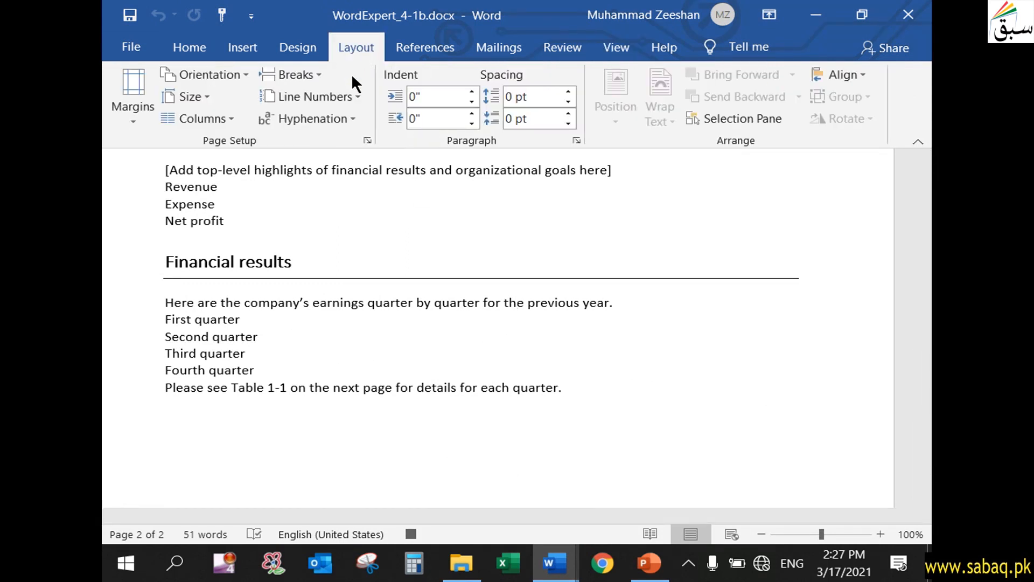
{"action": "left_click", "coordinate": [314, 75]}
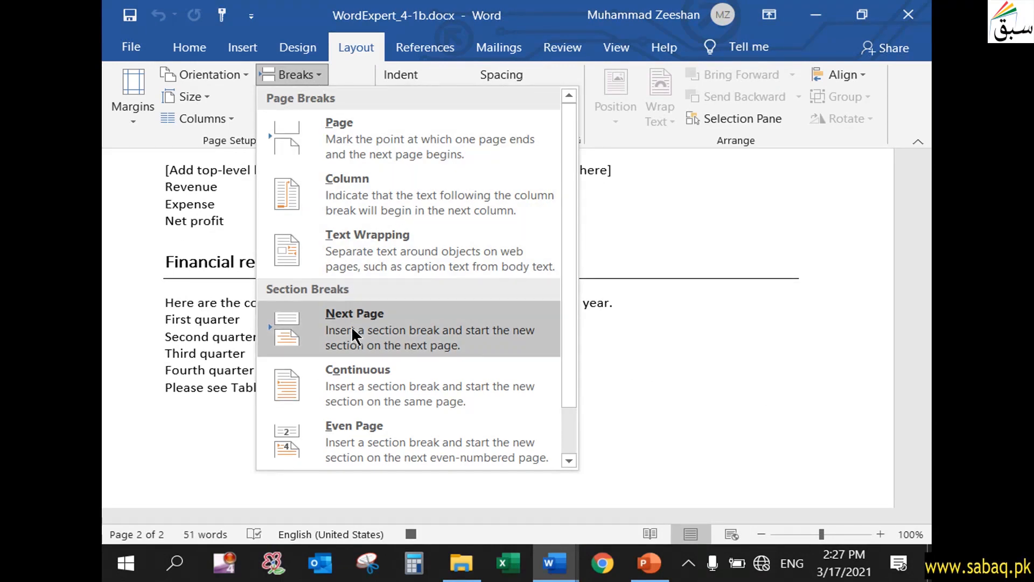
{"action": "left_click", "coordinate": [494, 341]}
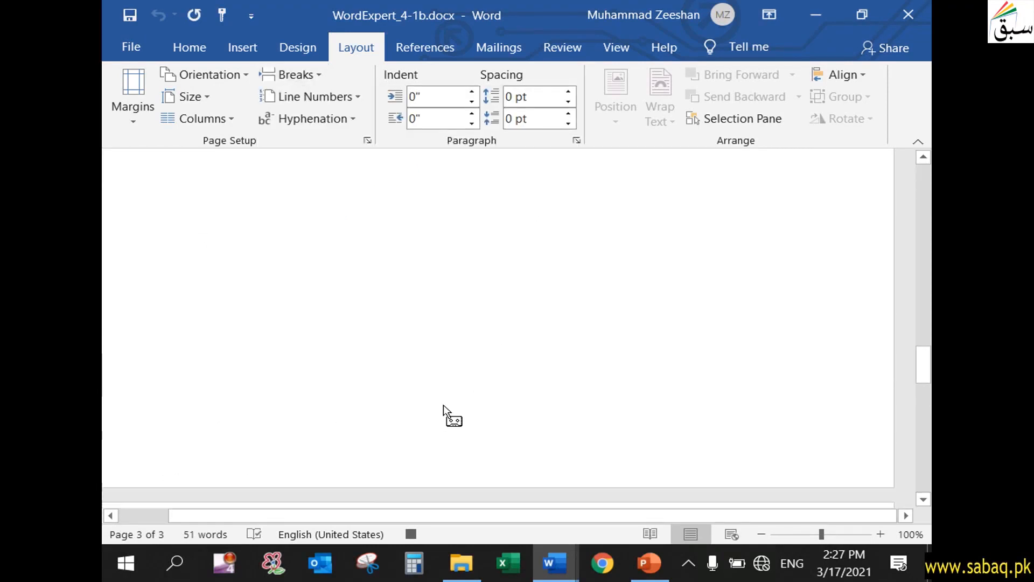
- Read the Task 2 instruction on the PowerPoint slide, and set the new section's page orientation to Landscape in Word
{"action": "left_click", "coordinate": [652, 566]}
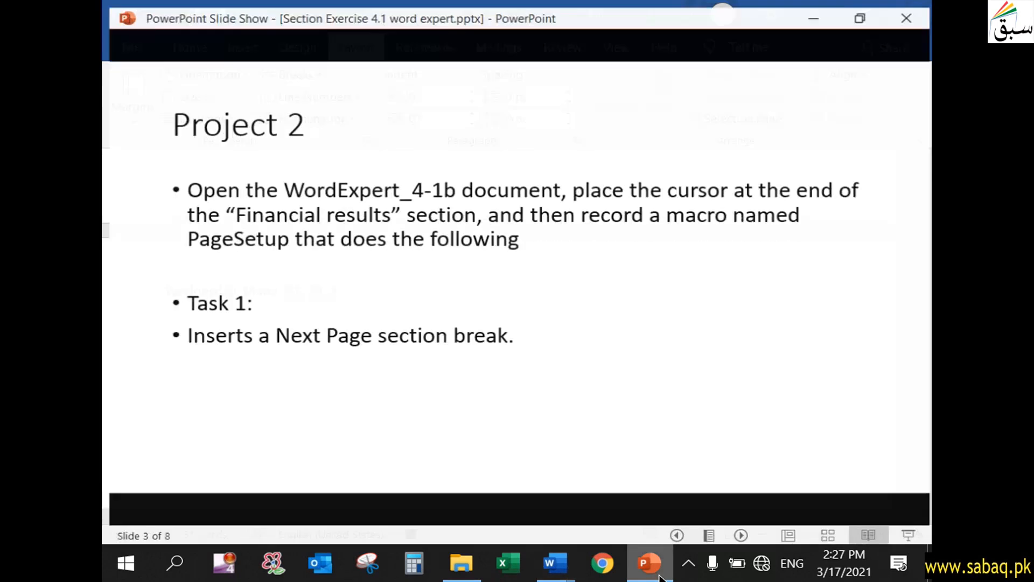
{"action": "left_click", "coordinate": [616, 458]}
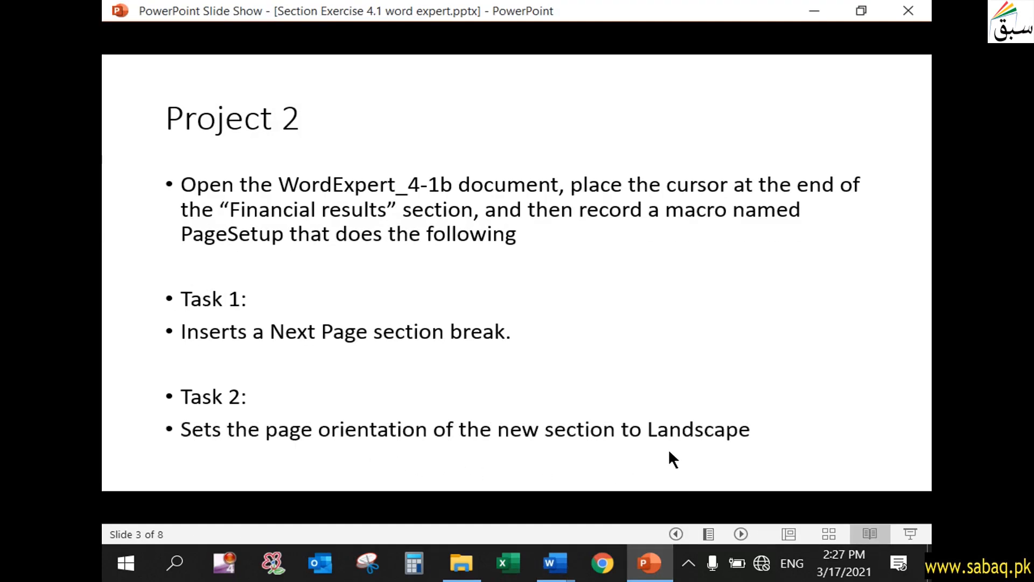
{"action": "left_click", "coordinate": [664, 560]}
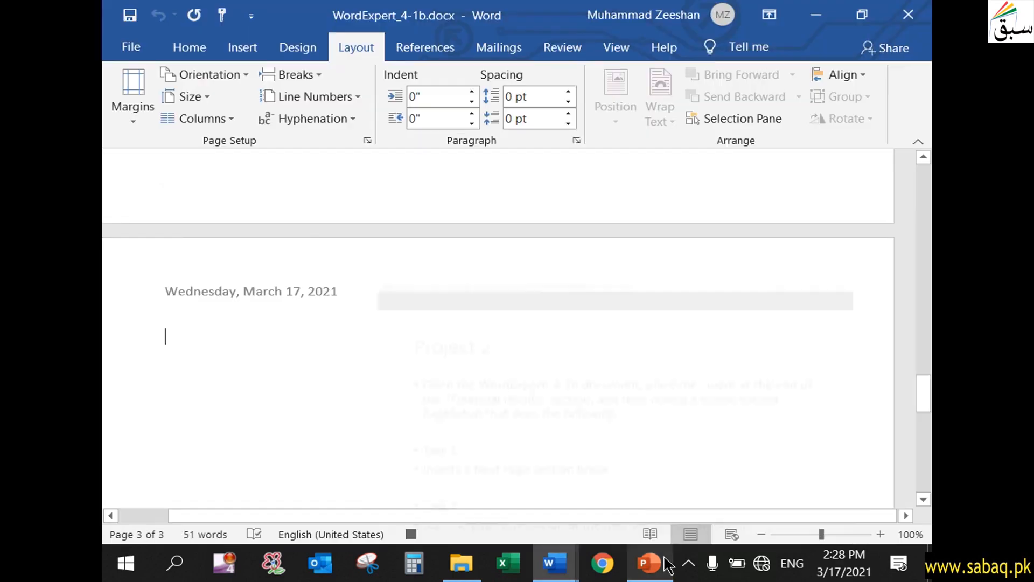
{"action": "left_click", "coordinate": [226, 74]}
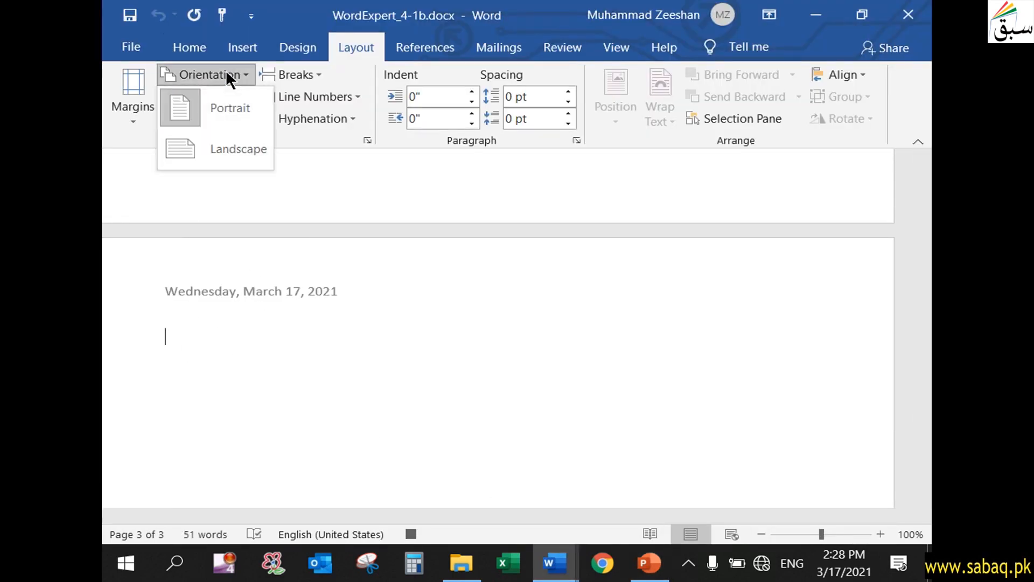
{"action": "left_click", "coordinate": [254, 165]}
- Read the Task 3 instruction in PowerPoint, and insert a table with four columns and four rows at the cursor in Word
{"action": "left_click", "coordinate": [649, 563]}
{"action": "left_click", "coordinate": [642, 409]}
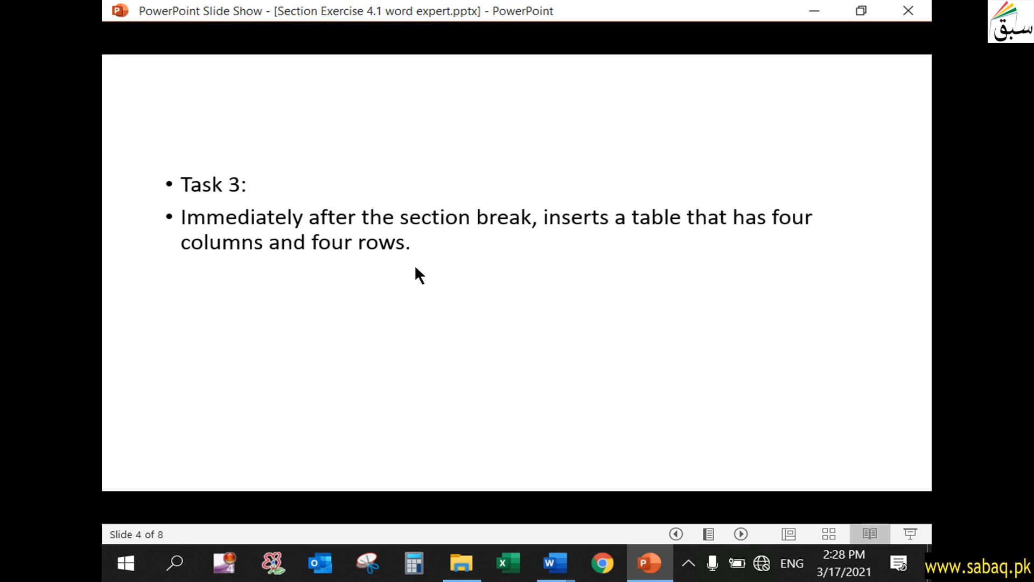
{"action": "left_click", "coordinate": [664, 560]}
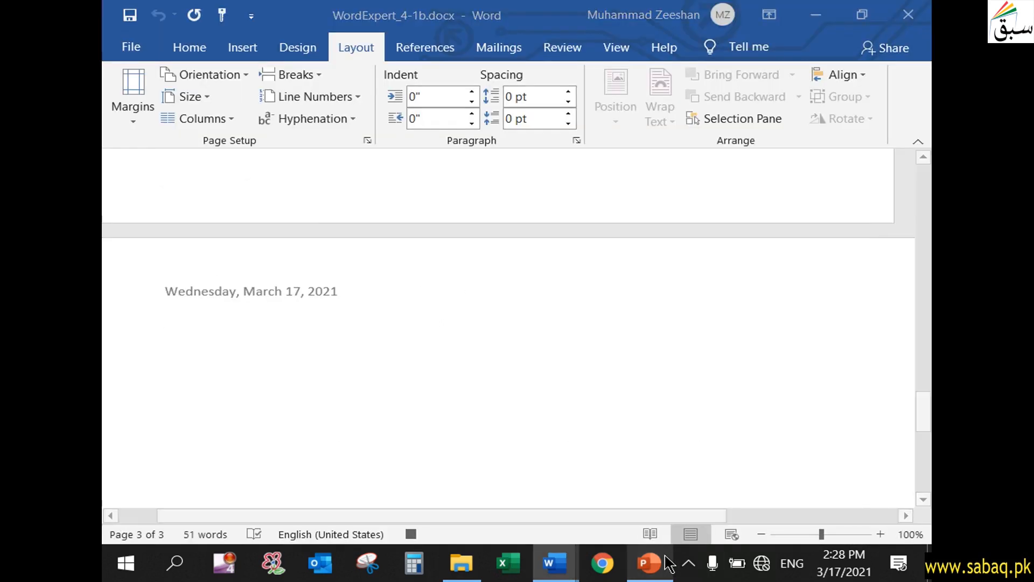
{"action": "left_click", "coordinate": [663, 560]}
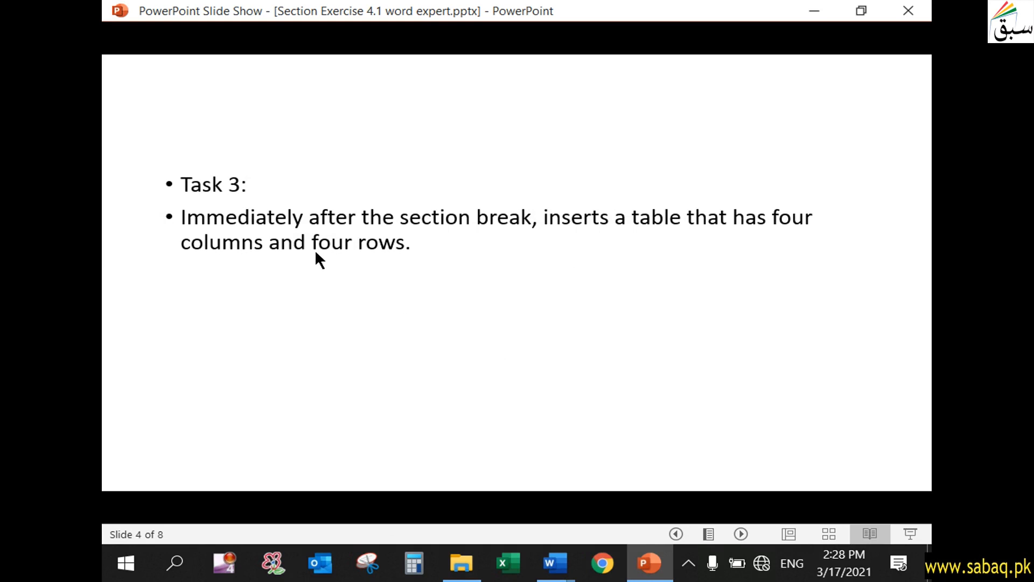
{"action": "left_click", "coordinate": [648, 562]}
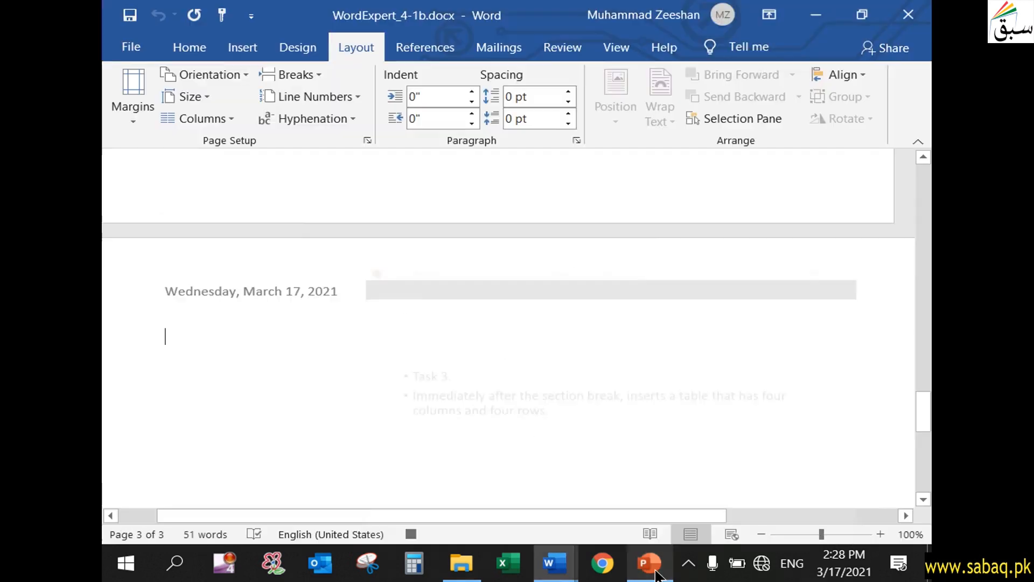
{"action": "left_click", "coordinate": [249, 53]}
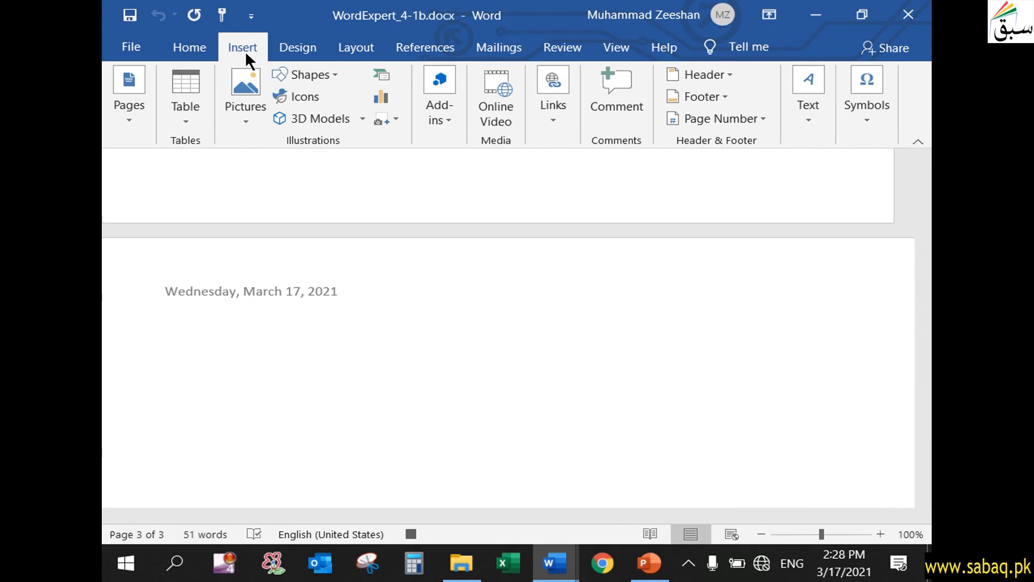
{"action": "left_click", "coordinate": [183, 107]}
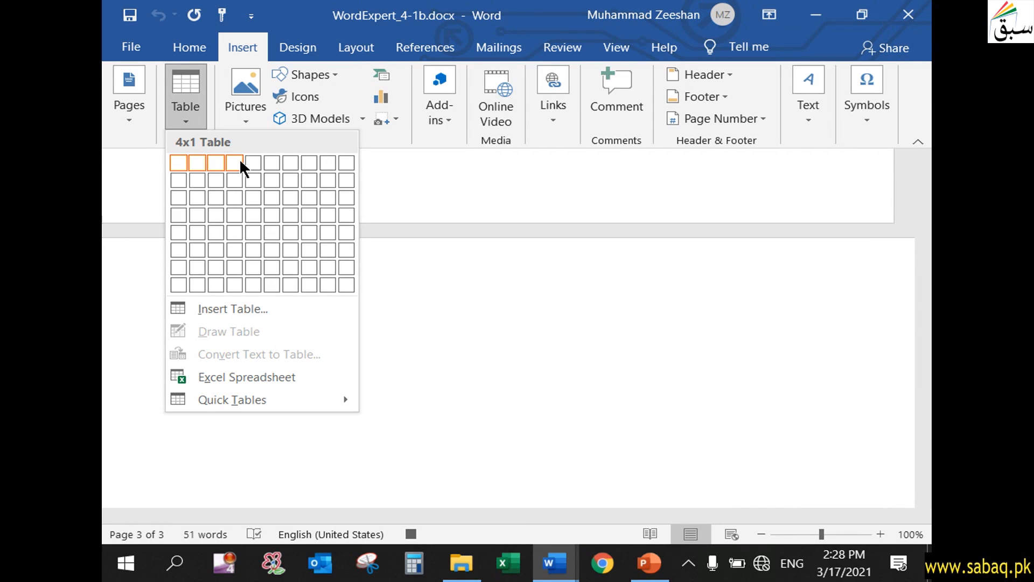
{"action": "left_click", "coordinate": [237, 216]}
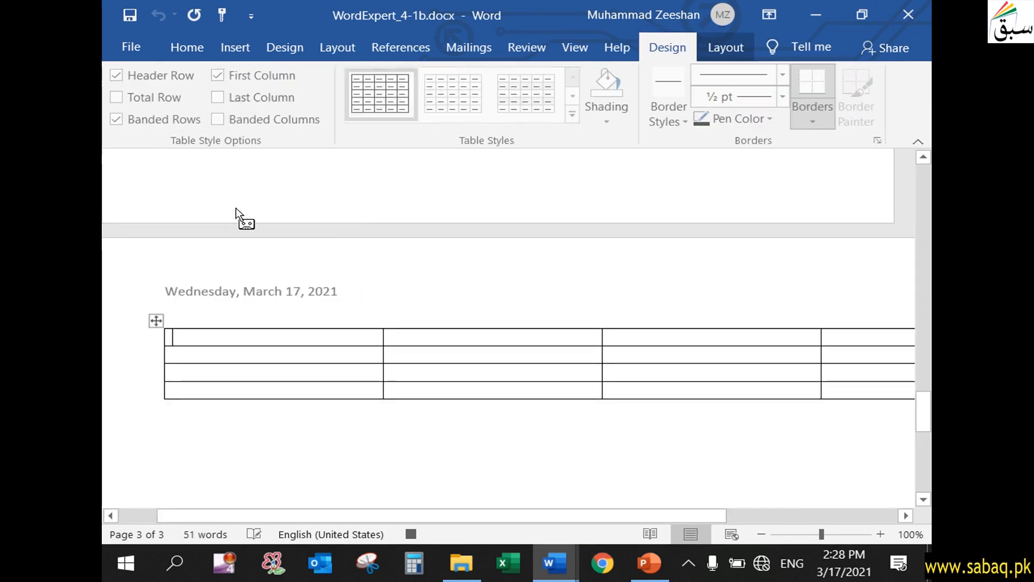
{"action": "left_click_drag", "start_coordinate": [589, 510], "coordinate": [824, 510]}
{"action": "left_click", "coordinate": [795, 405]}
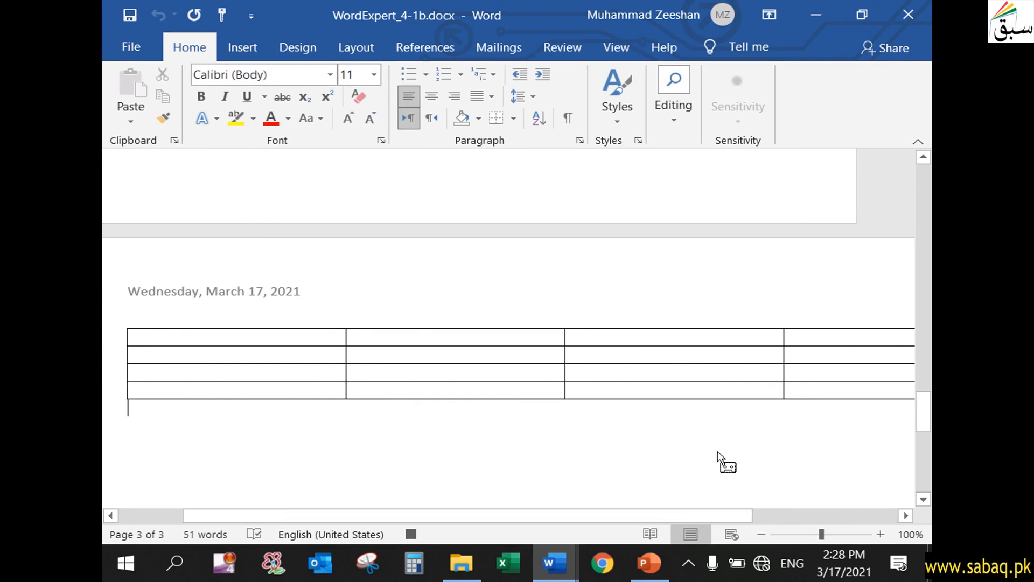
- Read the Task 4 instruction in PowerPoint, and enter the headings Quarter 1, Quarter 2, Quarter 3 and Quarter 4 in the Word table's first row
{"action": "left_click", "coordinate": [665, 570]}
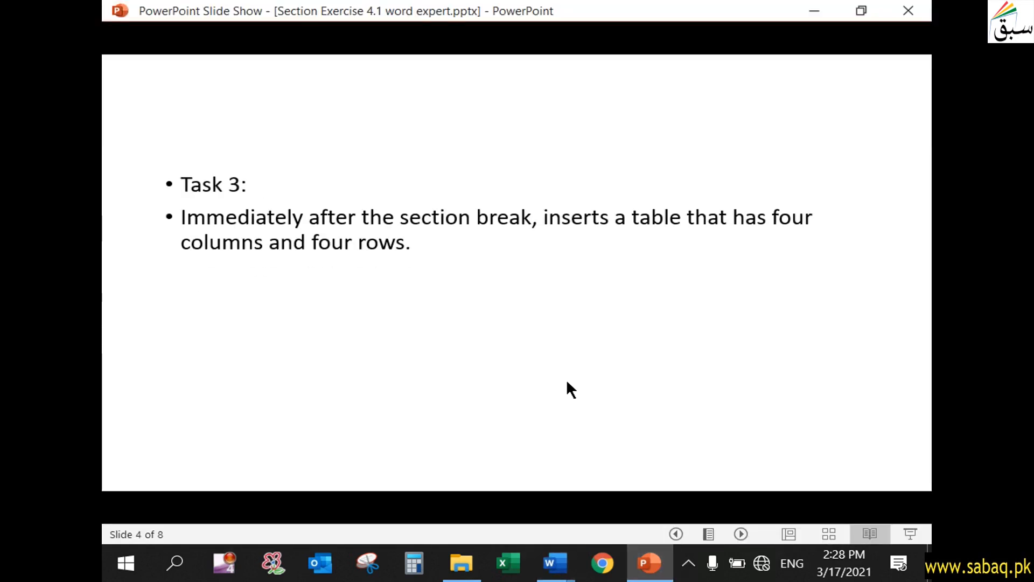
{"action": "left_click", "coordinate": [566, 379]}
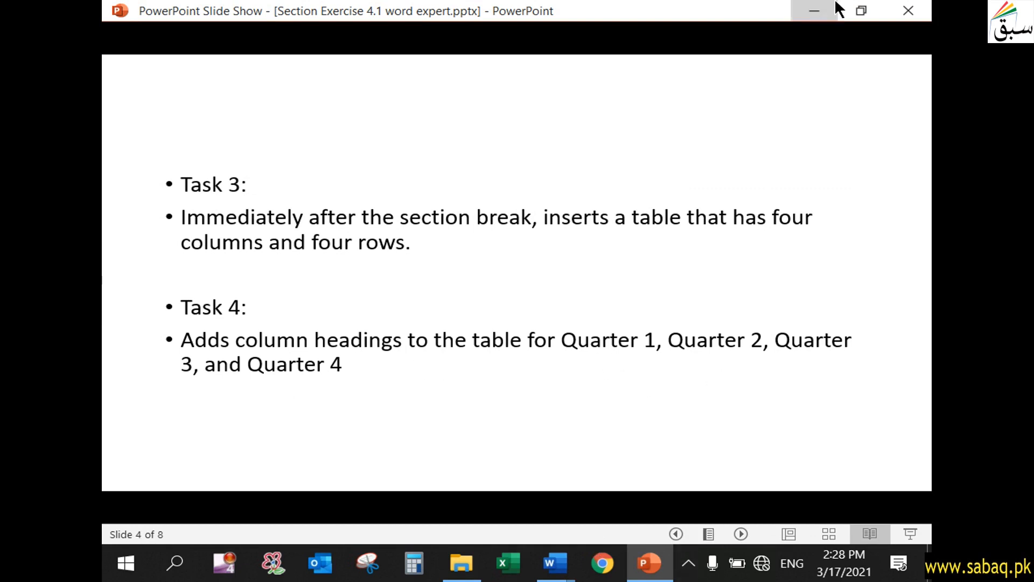
{"action": "left_click", "coordinate": [814, 10]}
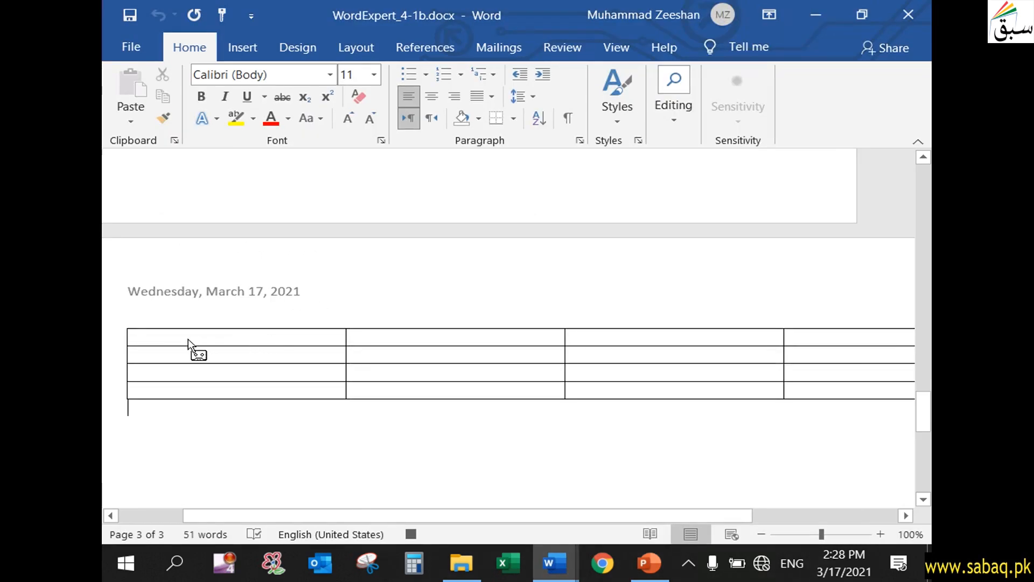
{"action": "left_click", "coordinate": [163, 338]}
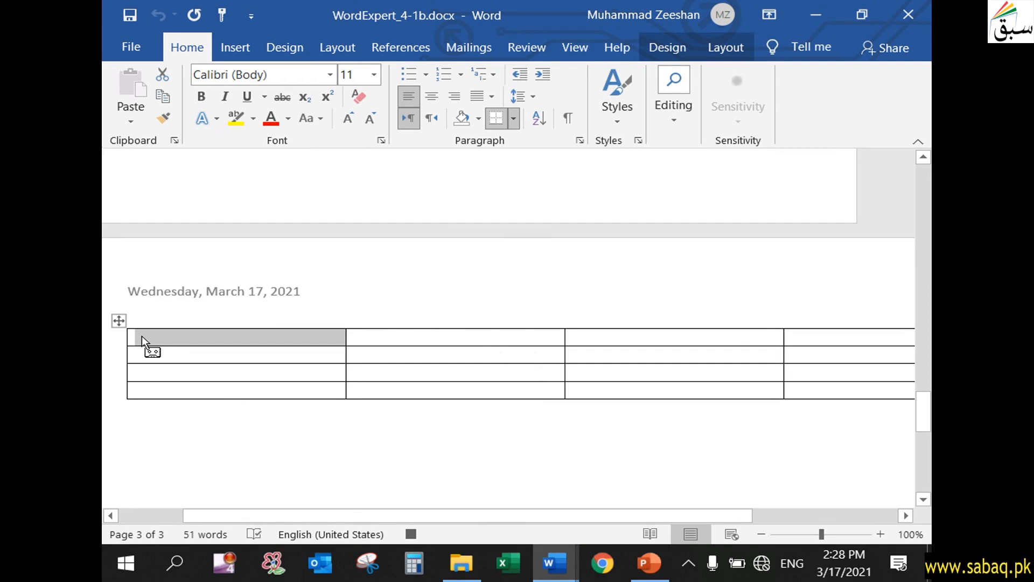
{"action": "type", "text": "Quarter 1"}
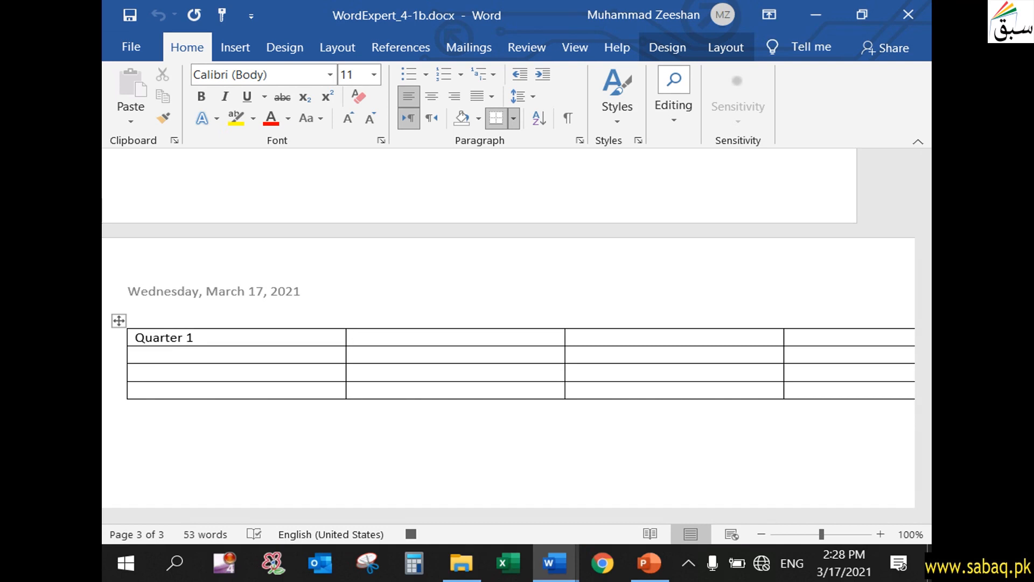
{"action": "type", "text": "Quarter 2"}
{"action": "key", "text": "Tab"}
{"action": "type", "text": "Que"}
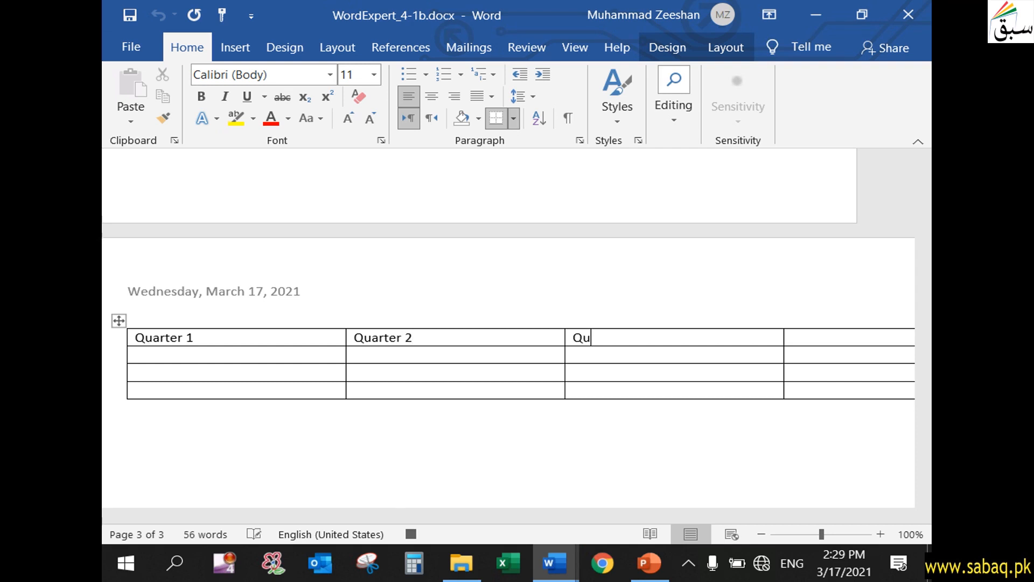
{"action": "key", "text": "BackSpace"}
{"action": "type", "text": "arter 3"}
{"action": "key", "text": "Tab"}
{"action": "type", "text": "Quarter 4"}
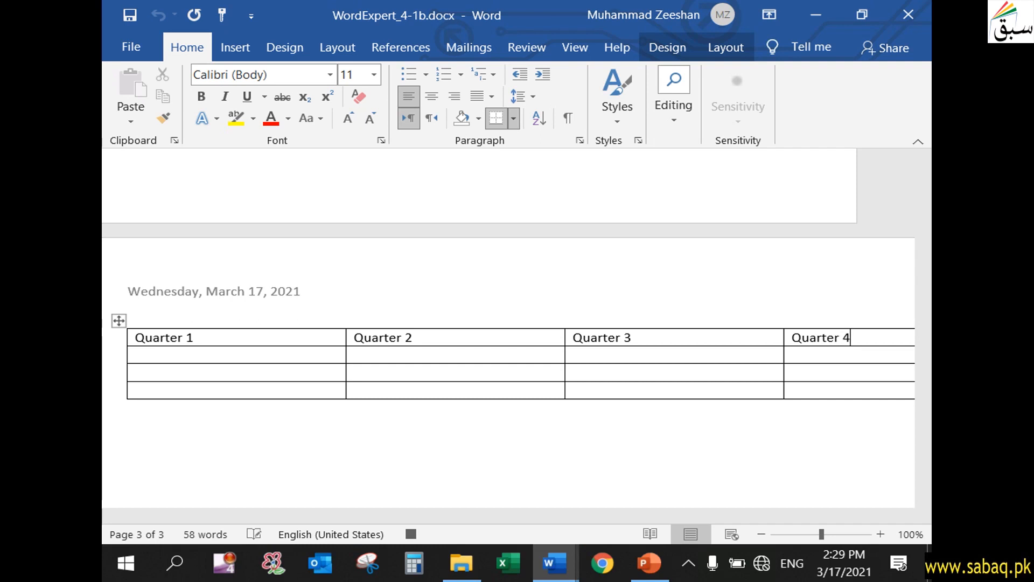
- Recheck the Project 2 tasks on the PowerPoint slides, and stop recording the macro in Word
{"action": "left_click", "coordinate": [649, 563]}
{"action": "left_click", "coordinate": [569, 434]}
{"action": "key", "text": "Left"}
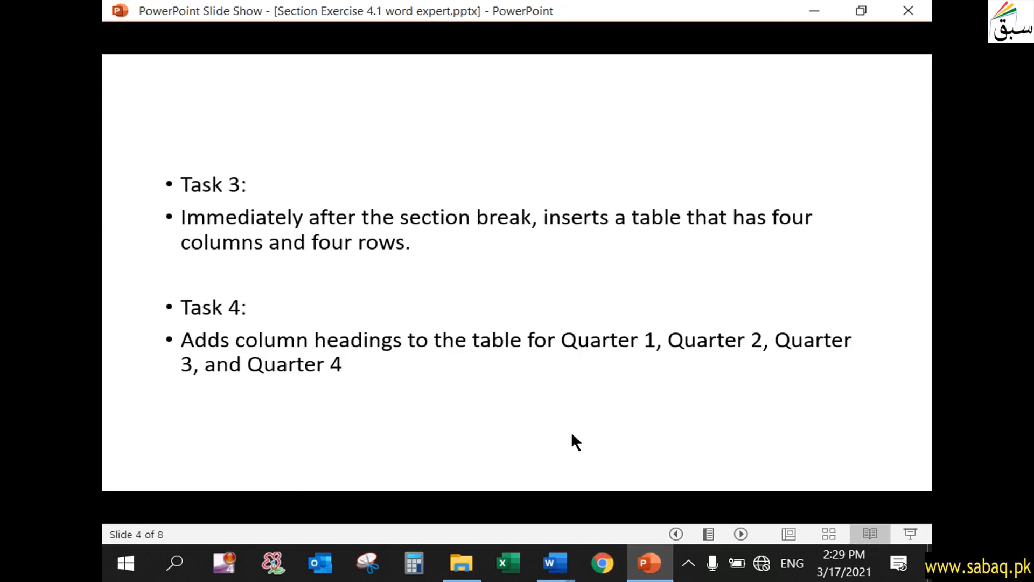
{"action": "key", "text": "Left"}
{"action": "key", "text": "Left"}
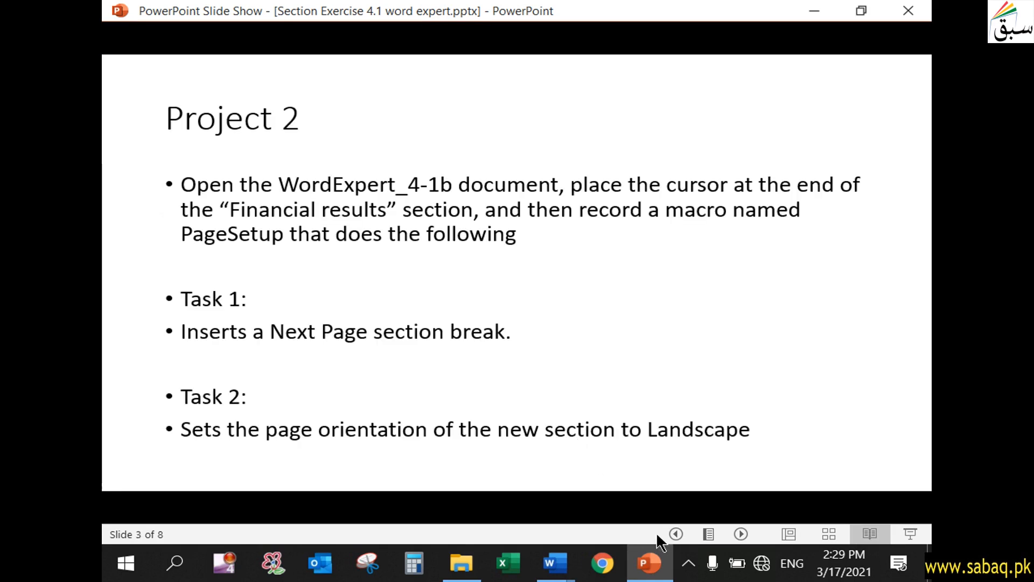
{"action": "key", "text": "alt+Tab"}
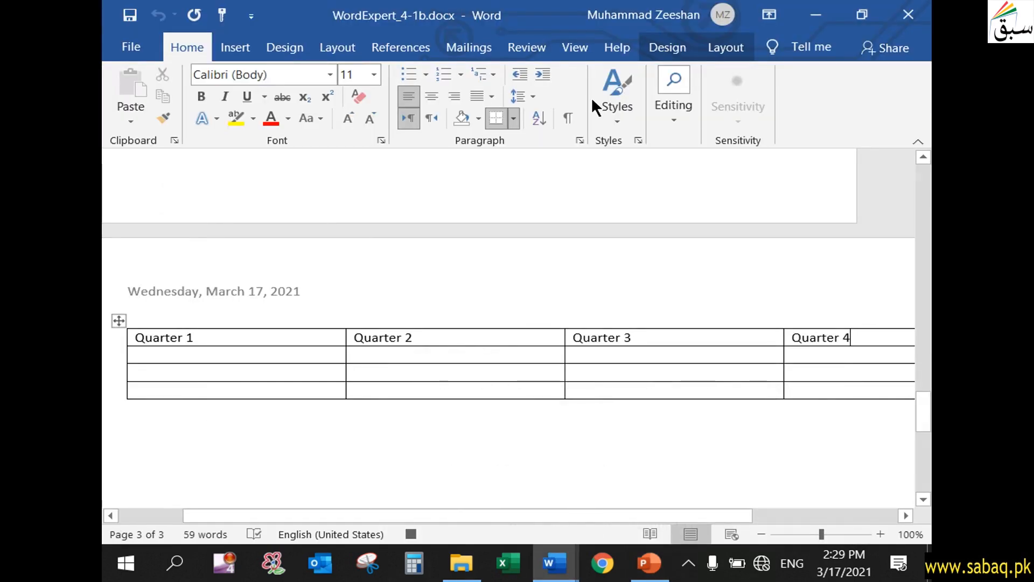
{"action": "left_click", "coordinate": [586, 46]}
{"action": "left_click", "coordinate": [699, 111]}
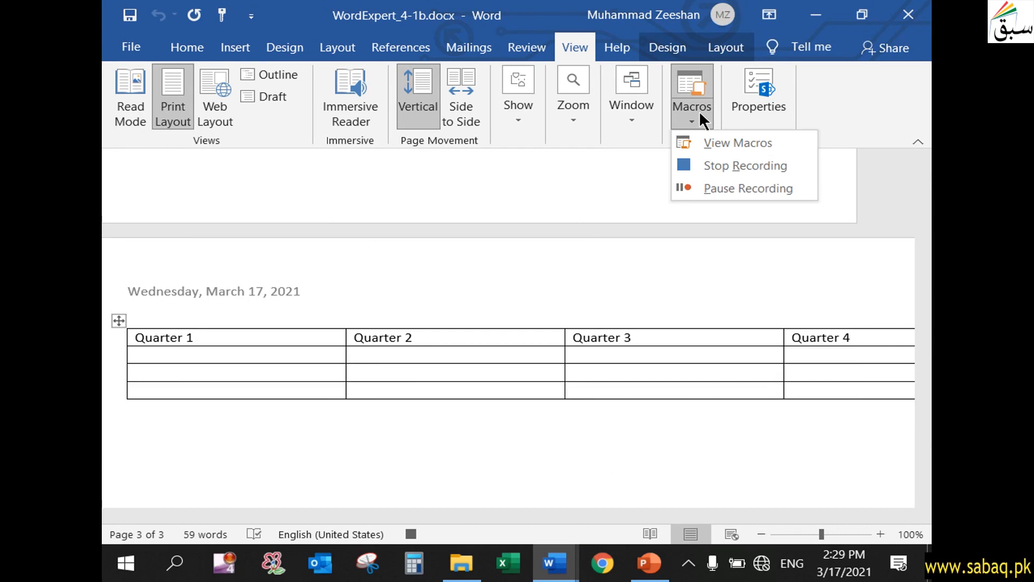
{"action": "left_click", "coordinate": [746, 164]}
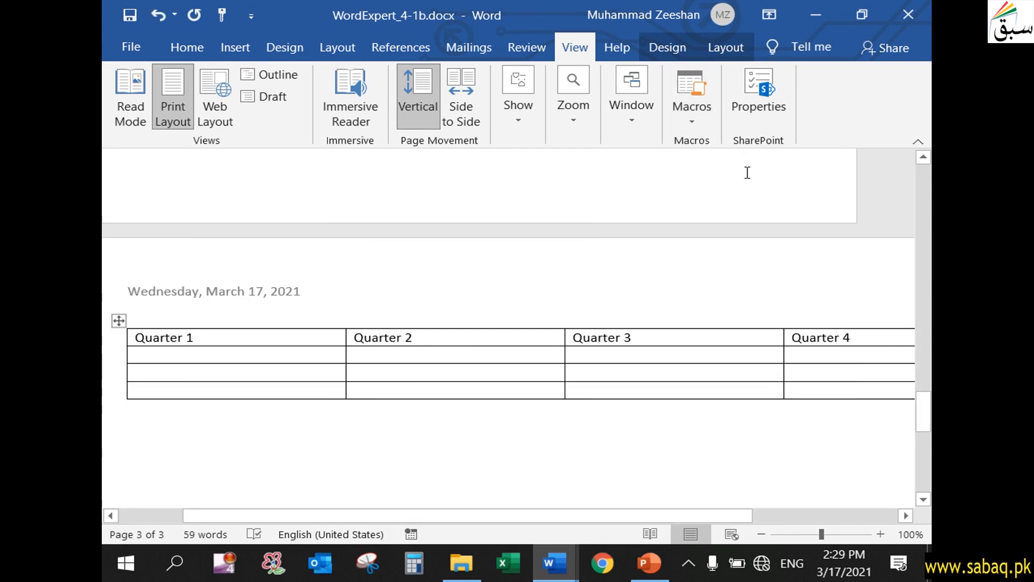
- Place the cursor below the quarterly table and run the PageSetup macro
{"action": "mouse_move", "coordinate": [923, 411]}
{"action": "left_mouse_down"}
{"action": "mouse_move", "coordinate": [923, 197]}
{"action": "mouse_move", "coordinate": [923, 428]}
{"action": "left_mouse_up"}
{"action": "left_click", "coordinate": [392, 397]}
{"action": "scroll", "coordinate": [256, 377], "scroll_direction": "down", "scroll_amount": 1}
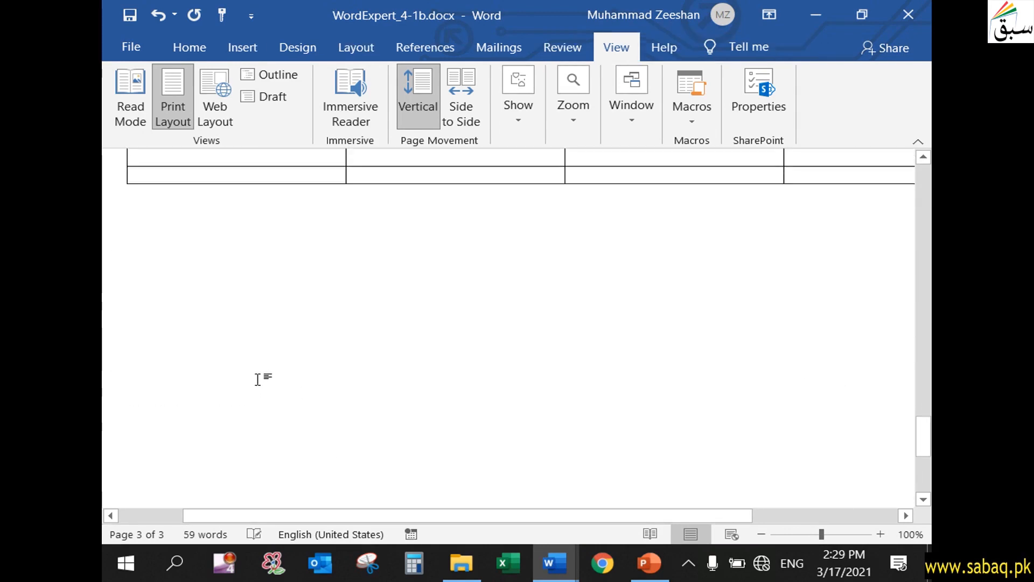
{"action": "left_click", "coordinate": [702, 119]}
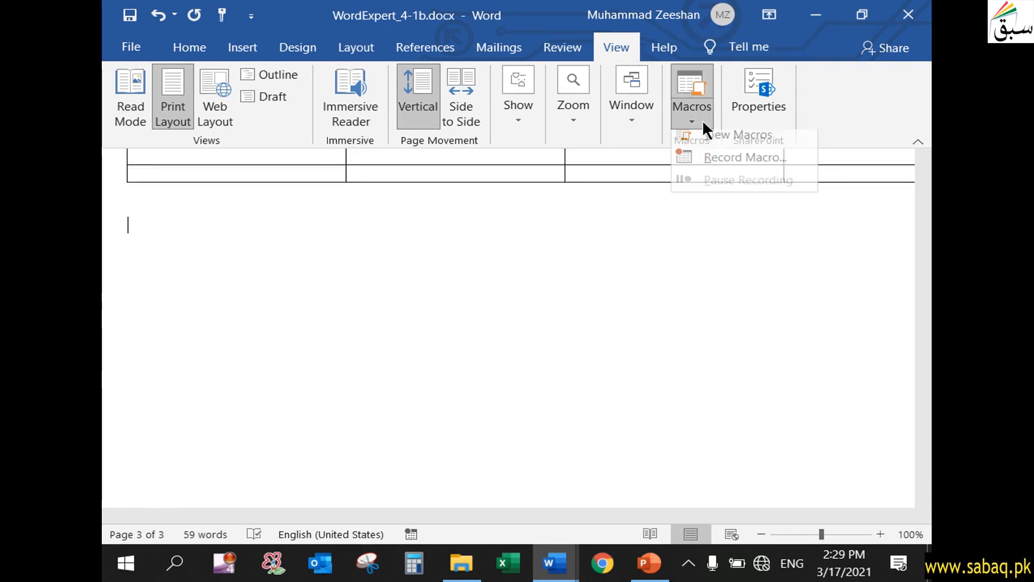
{"action": "left_click", "coordinate": [725, 142]}
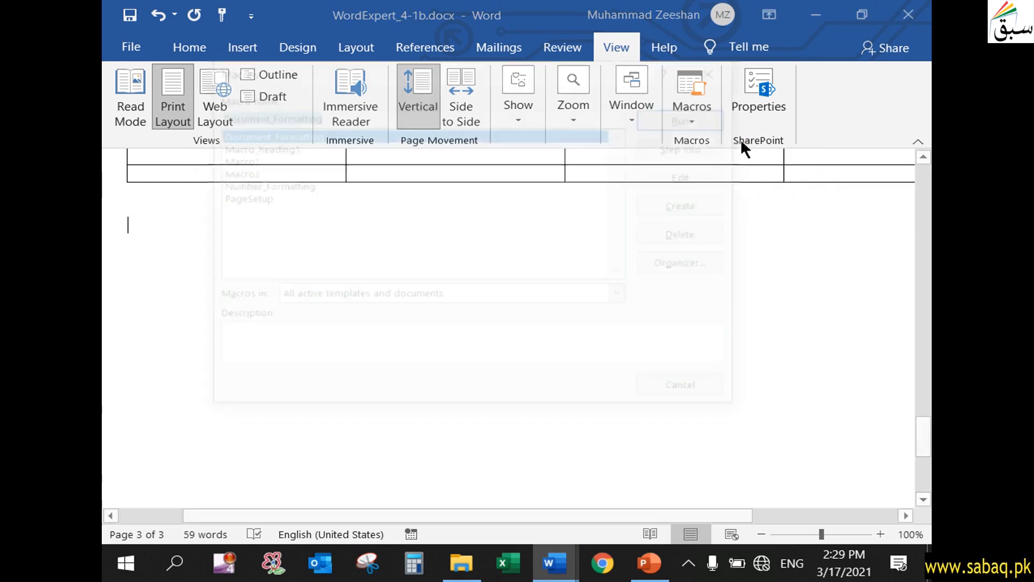
{"action": "left_click", "coordinate": [257, 198]}
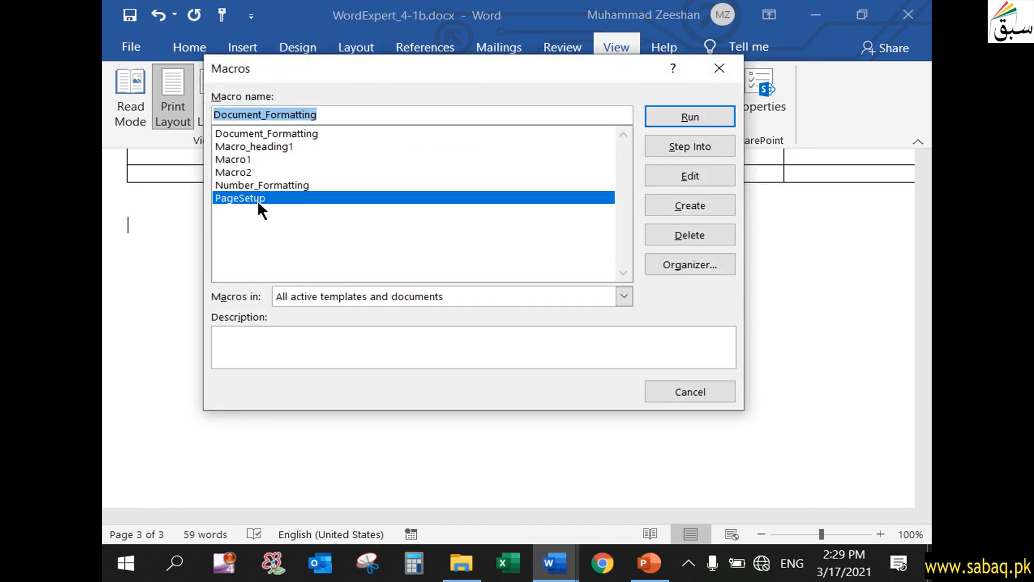
{"action": "left_click", "coordinate": [692, 116]}
- Examine the pages and table produced by the PageSetup macro, and look back through the earlier part of the document
{"action": "left_click_drag", "start_coordinate": [591, 515], "coordinate": [371, 481]}
{"action": "scroll", "coordinate": [372, 360], "scroll_direction": "up", "scroll_amount": 1}
{"action": "scroll", "coordinate": [382, 316], "scroll_direction": "down", "scroll_amount": 4}
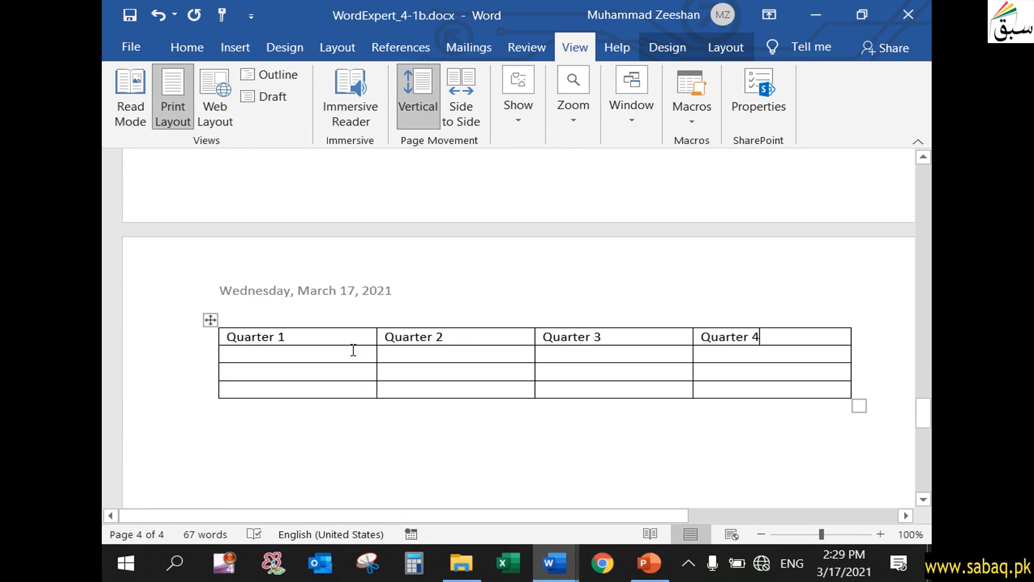
{"action": "scroll", "coordinate": [848, 389], "scroll_direction": "up", "scroll_amount": 1}
{"action": "scroll", "coordinate": [856, 377], "scroll_direction": "up", "scroll_amount": 4}
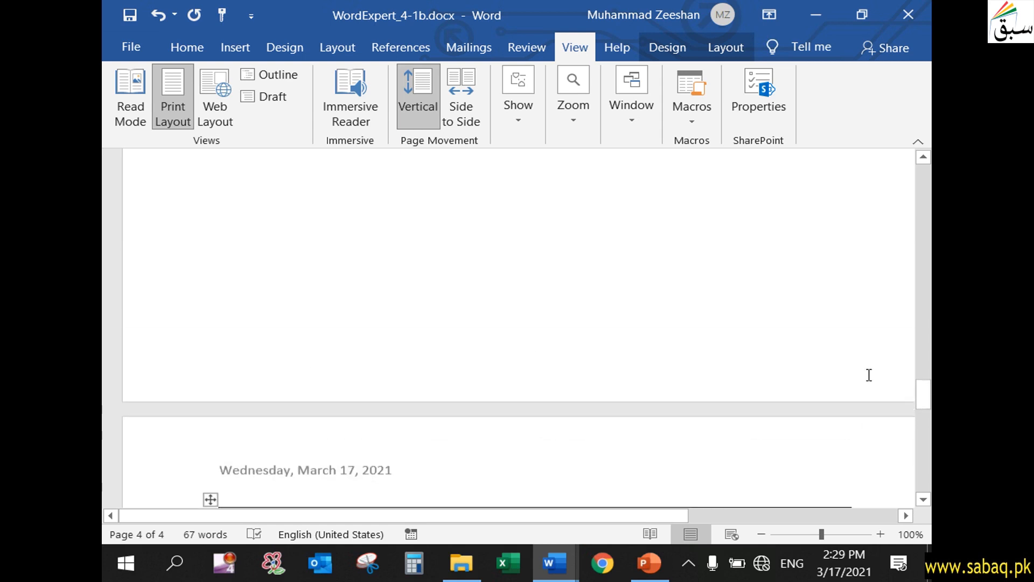
{"action": "scroll", "coordinate": [867, 334], "scroll_direction": "up", "scroll_amount": 5}
{"action": "left_click_drag", "start_coordinate": [923, 325], "coordinate": [924, 173]}
- Switch to PowerPoint and go back through the slide show to the Project 1 slide
{"action": "left_click", "coordinate": [653, 565]}
{"action": "key", "text": "Left"}
{"action": "key", "text": "Left"}
{"action": "key", "text": "Left"}
{"action": "key", "text": "Left"}
{"action": "key", "text": "Left"}
{"action": "key", "text": "Left"}
{"action": "key", "text": "Left"}
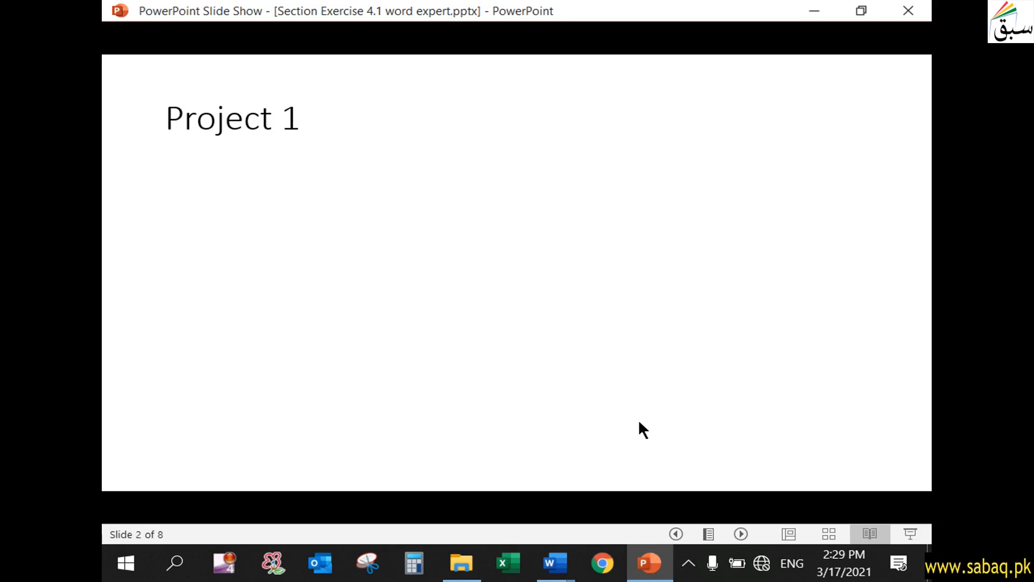